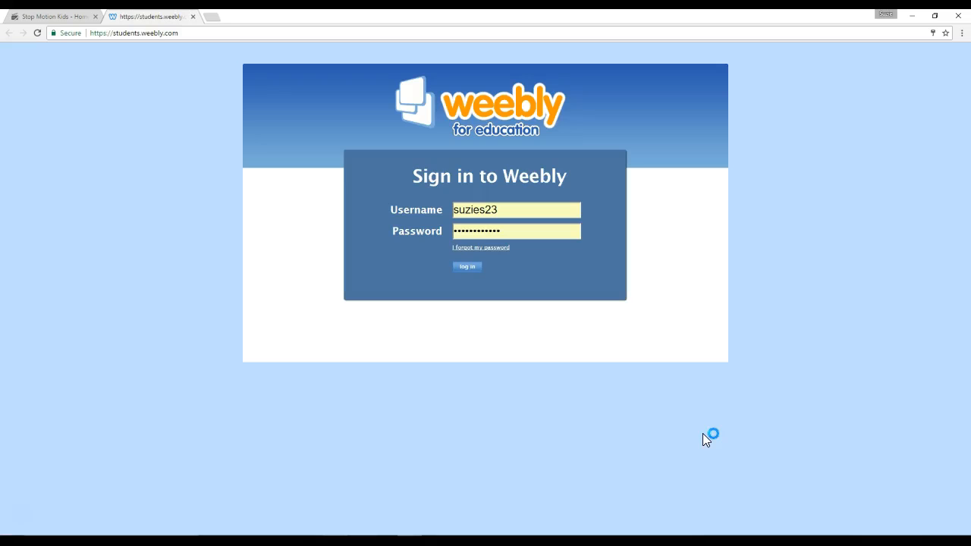
Step: Log in to the student account with the prefilled credentials and open My Site in the site editor
left_click(543, 311)
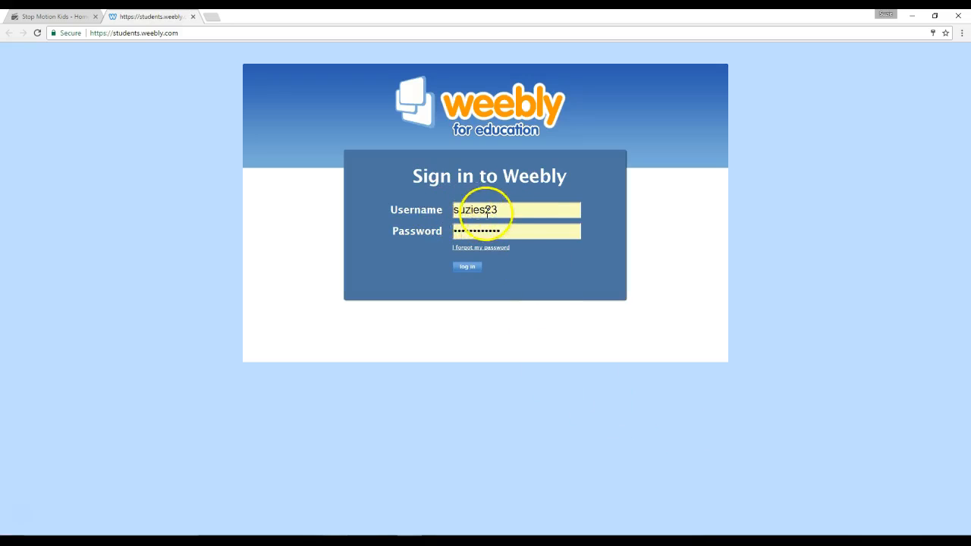
left_click(468, 273)
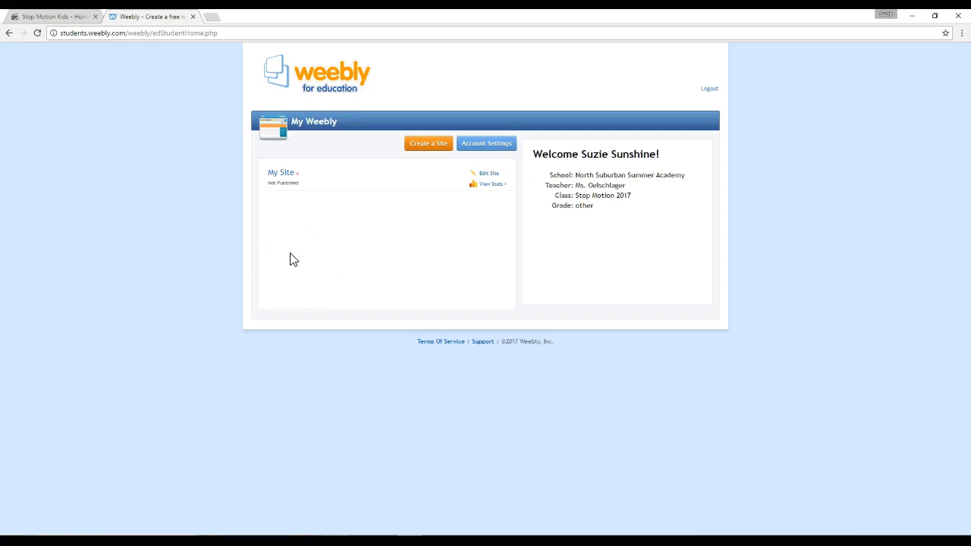
left_click(274, 172)
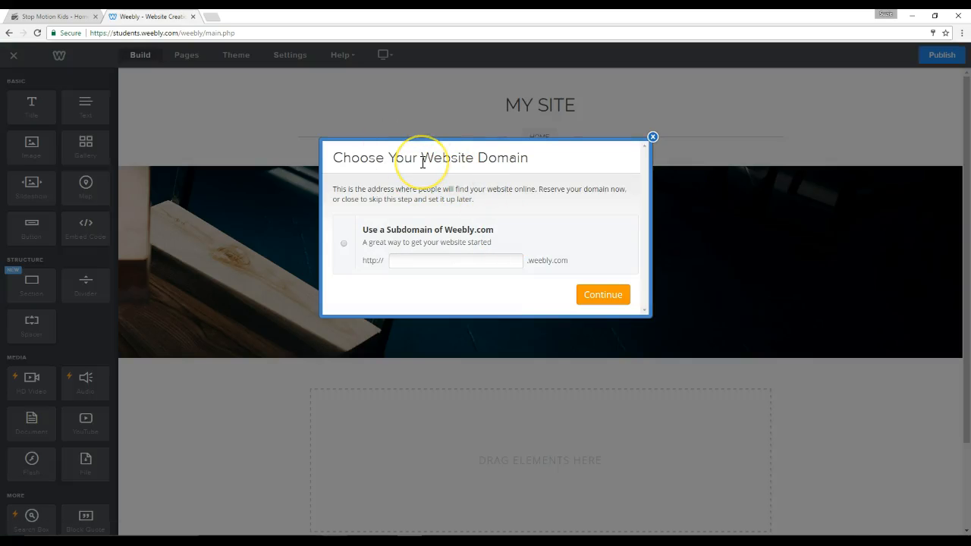
Step: Reserve a Weebly.com subdomain made of the student's first name followed by "animates" as the website domain
left_click(417, 260)
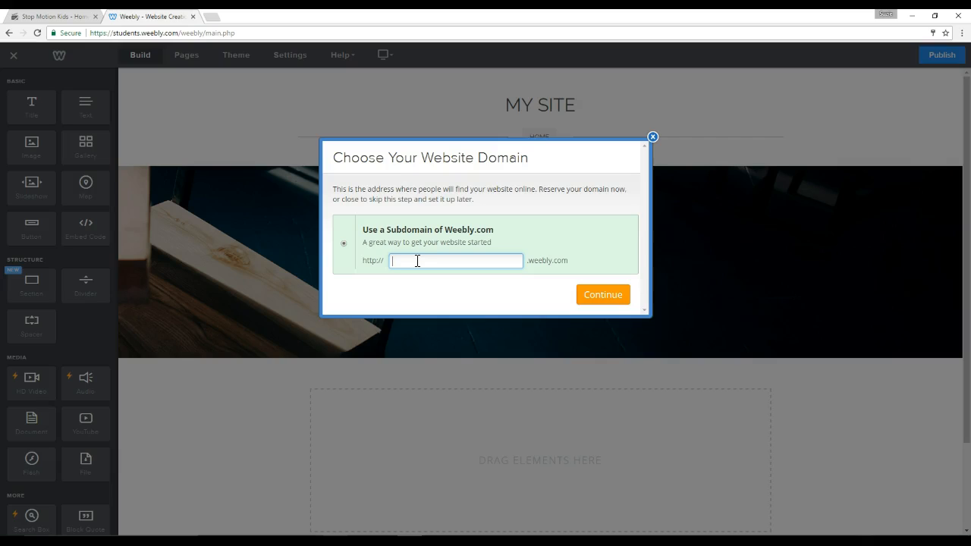
type("e")
type("ann")
type("ates")
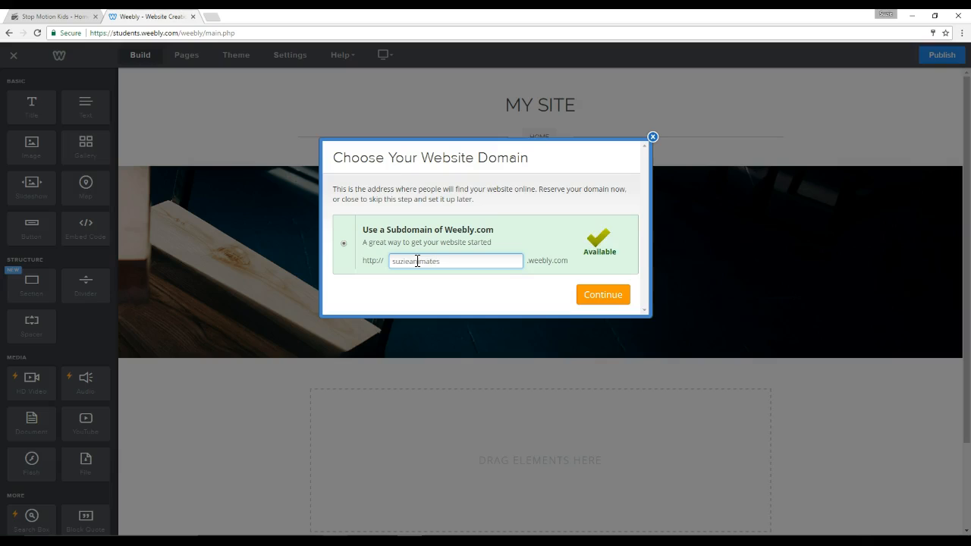
left_click(590, 302)
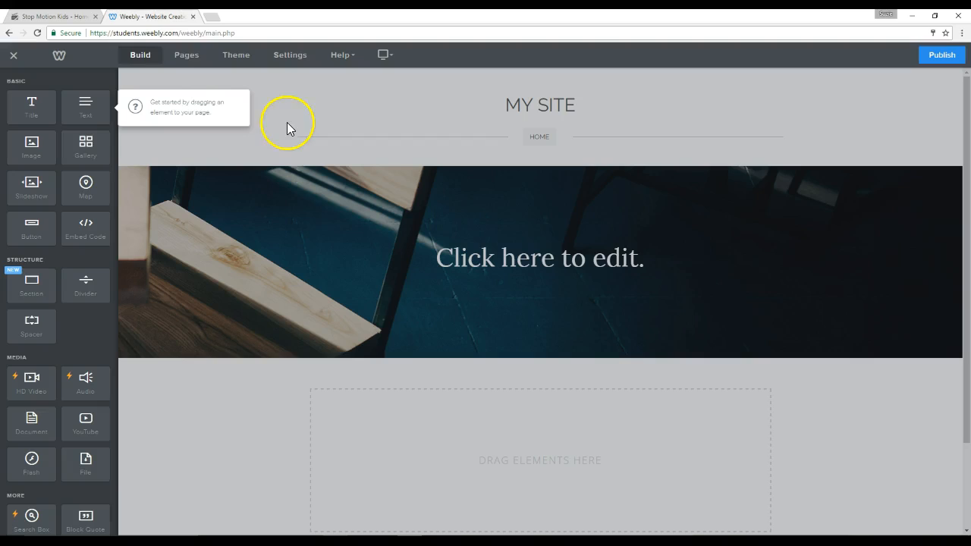
Step: Dismiss the getting-started hints and add a Blog Page to the site
left_click(191, 65)
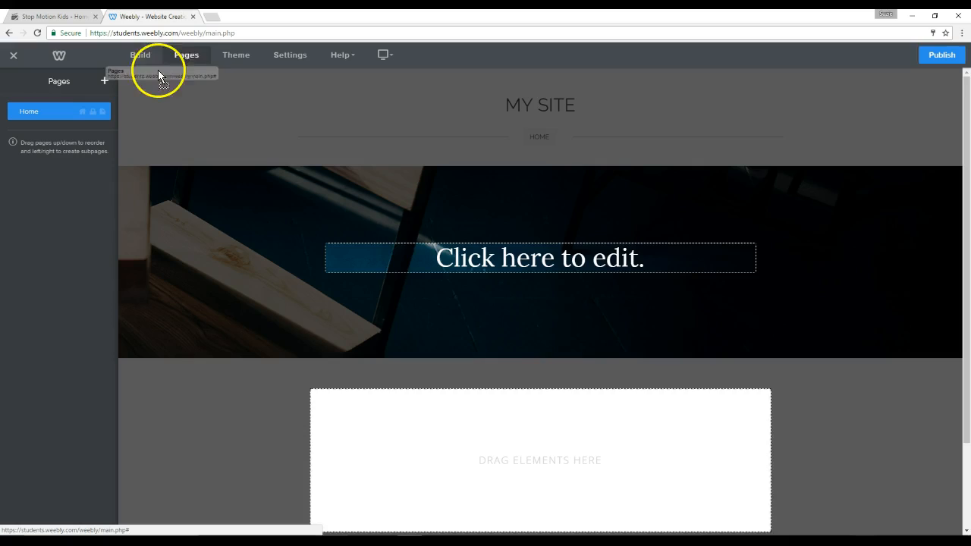
left_click(74, 119)
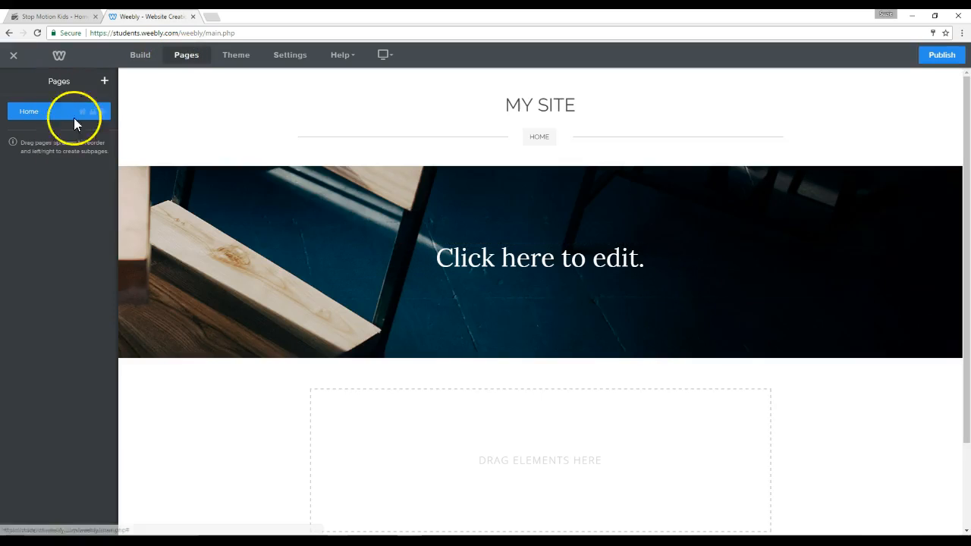
left_click(105, 82)
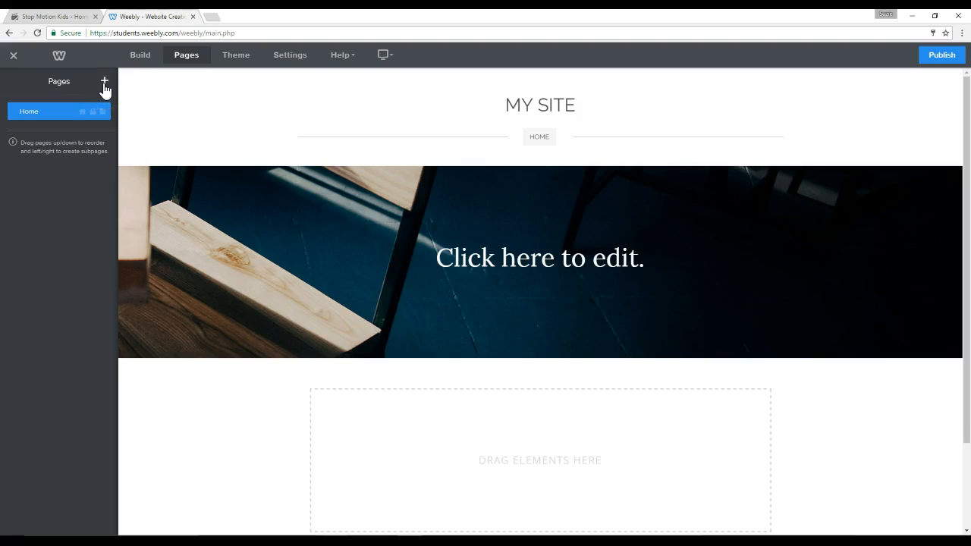
left_click(105, 82)
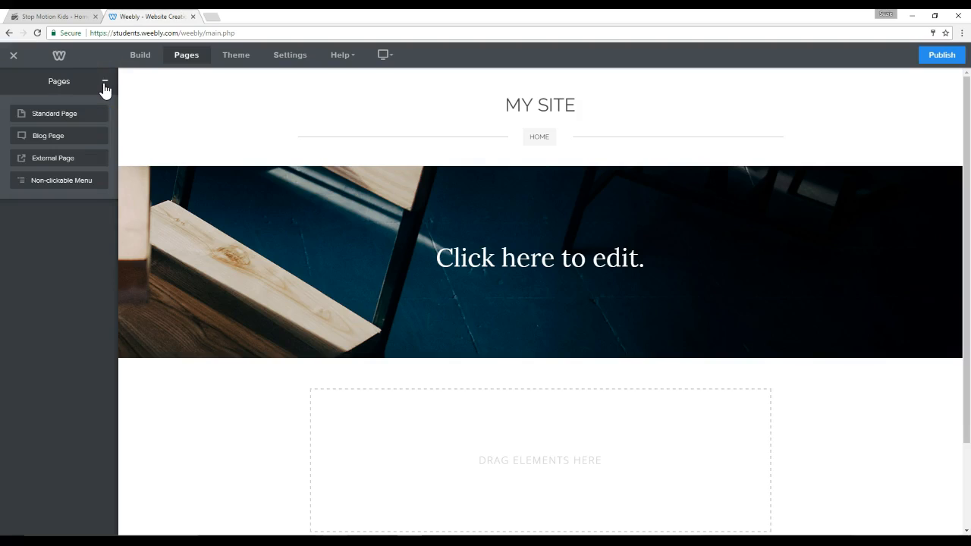
left_click(39, 139)
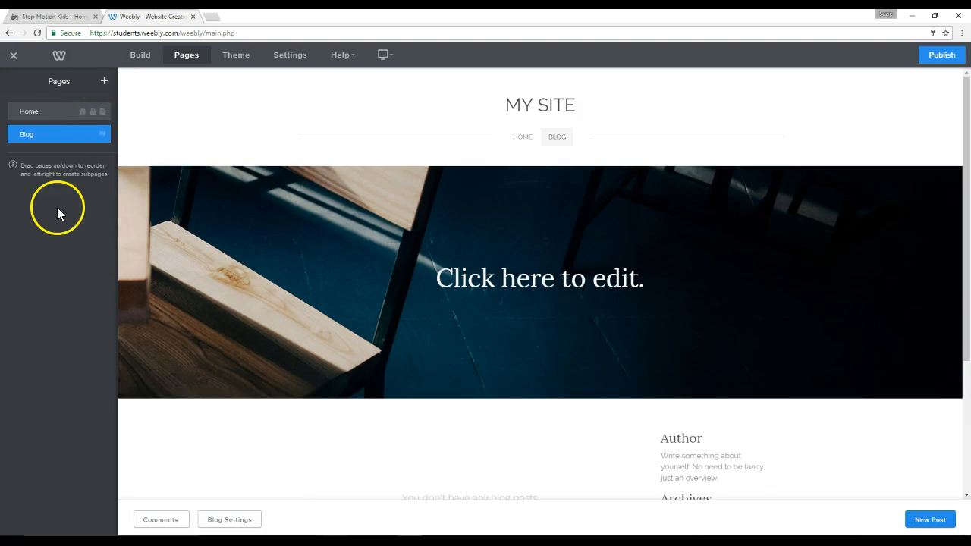
Step: Delete the Home page, leaving the blog as the site's only page
left_click_drag(30, 112, 39, 142)
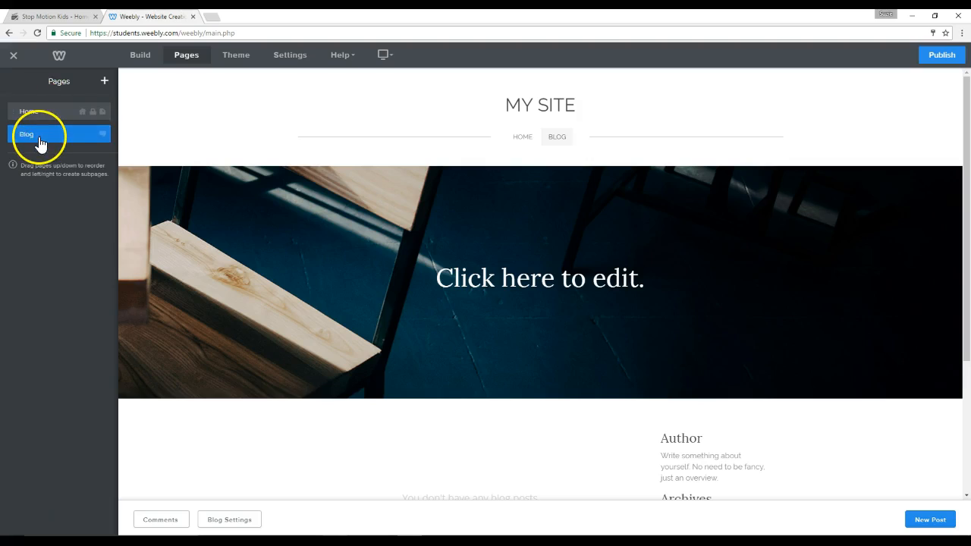
left_click(40, 123)
left_click(40, 126)
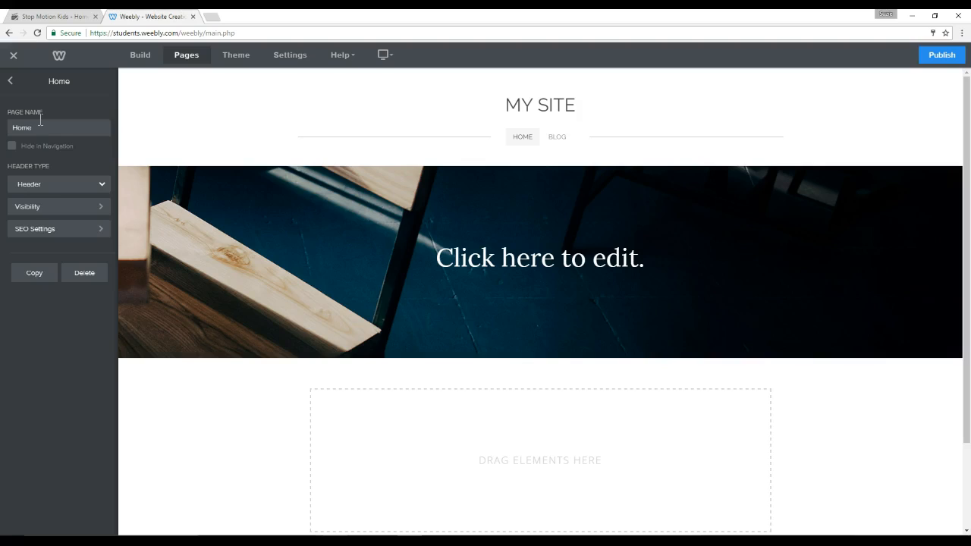
left_click(84, 274)
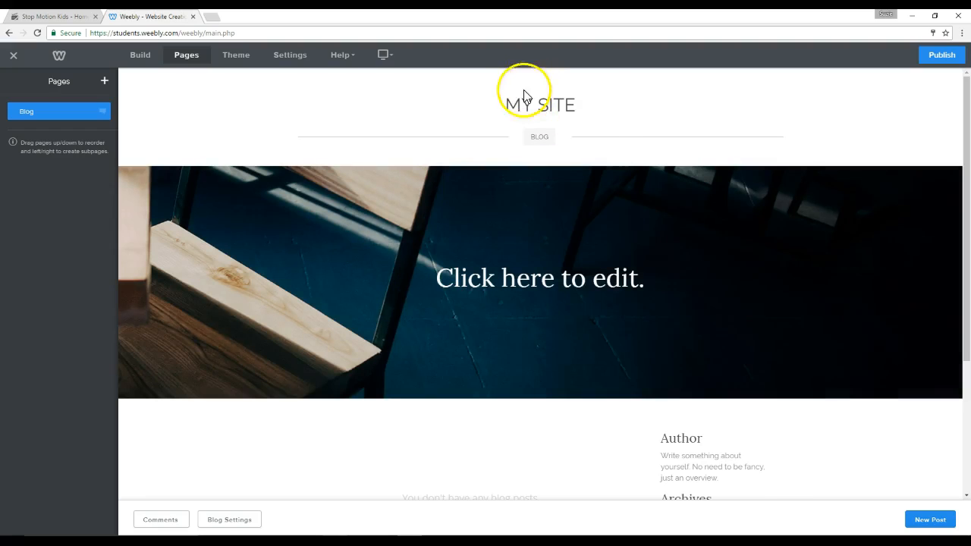
Step: Replace the site title with the student's first name followed by "ANIMATES!" in capitals
left_click(521, 99)
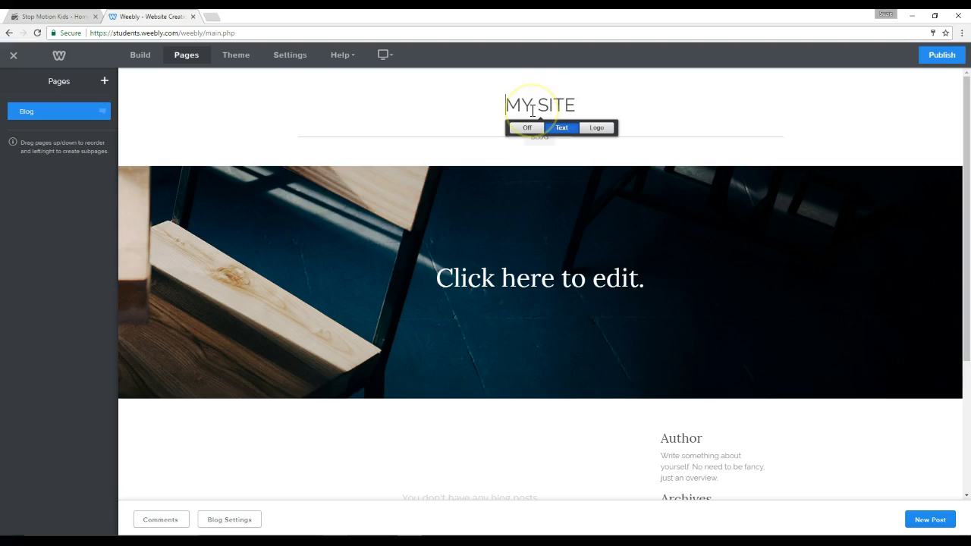
left_click(533, 111)
key("ctrl+a")
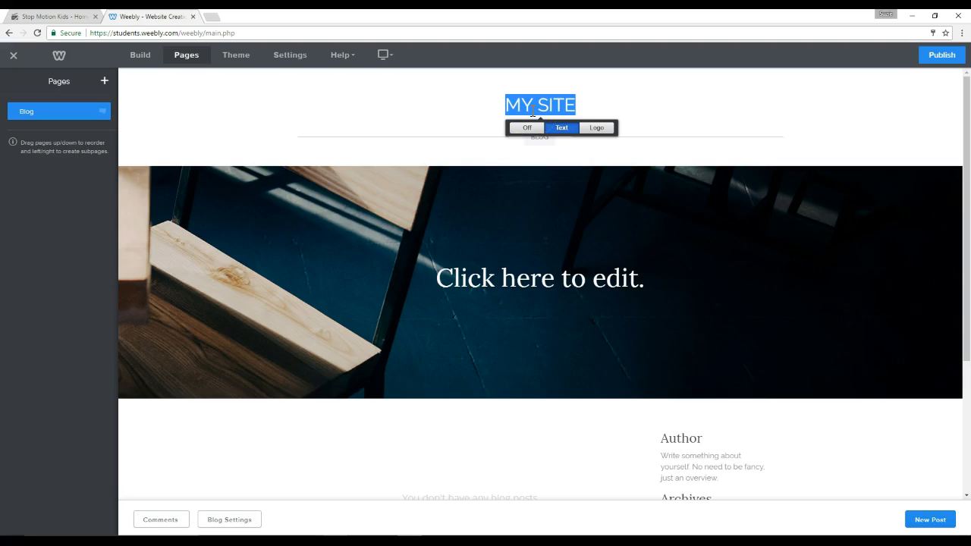
type("SUZIE ")
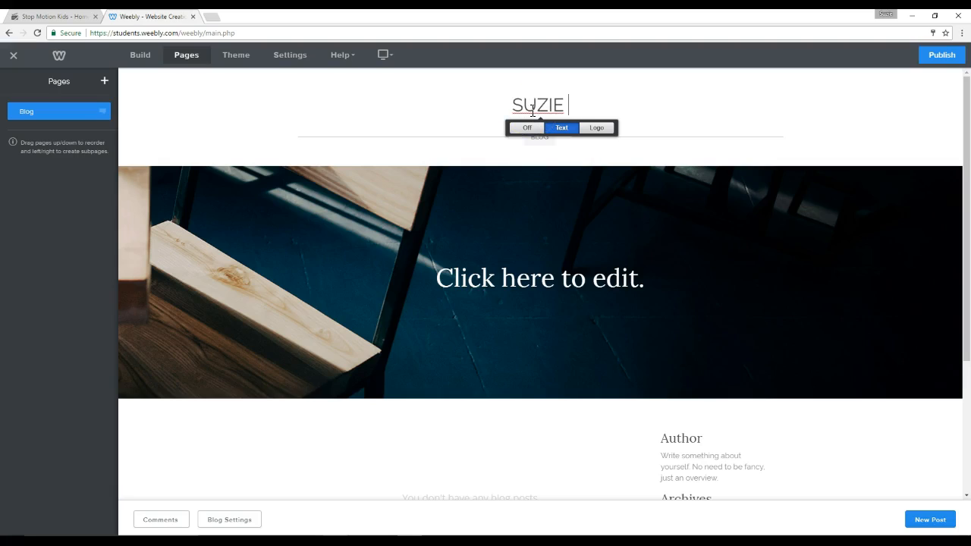
type("ANIMATES")
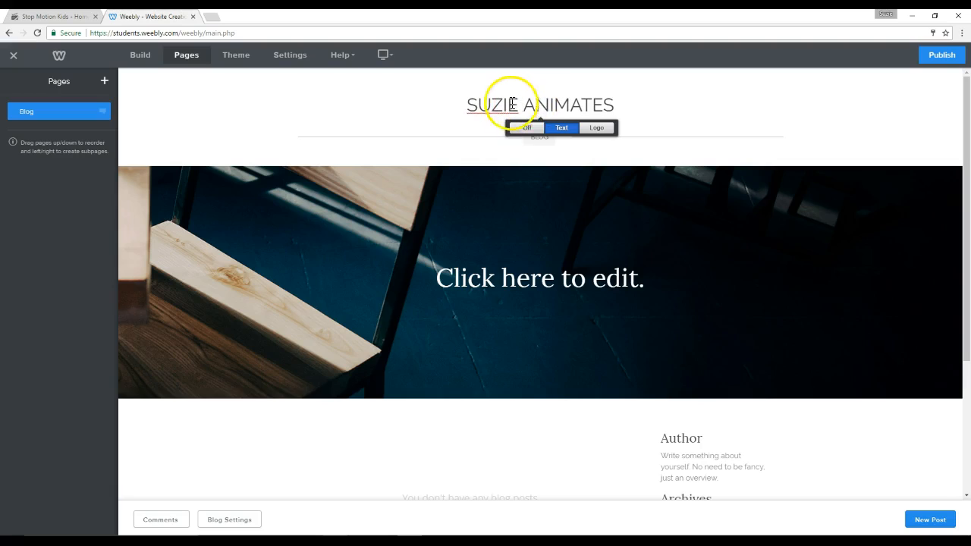
type("!")
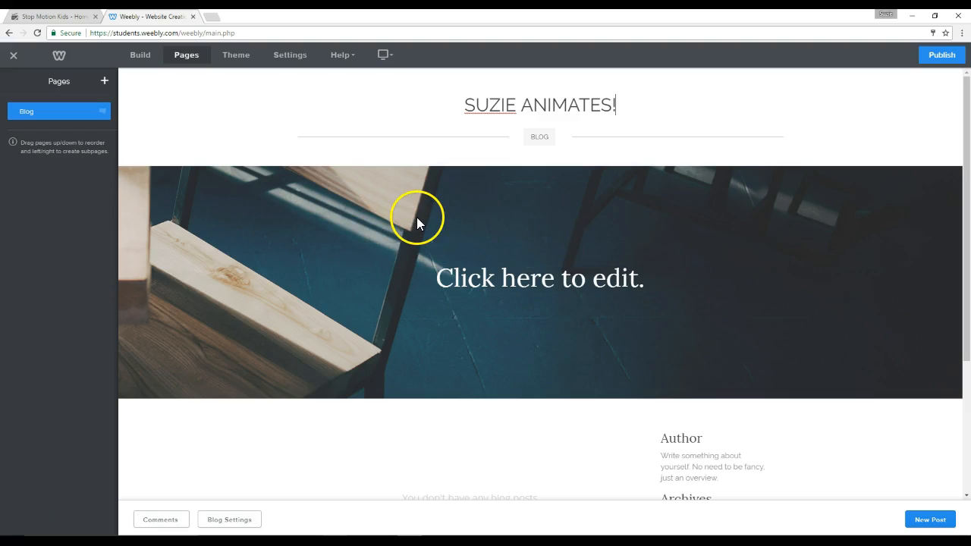
Step: Start adding a new background image to the blog header and filter the available backgrounds to Nature
left_click(372, 232)
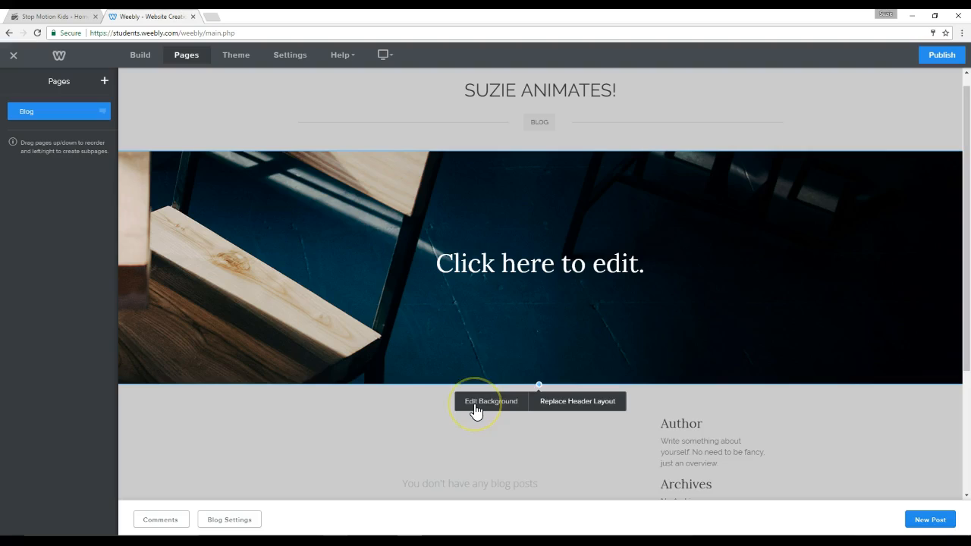
left_click(476, 410)
left_click(497, 372)
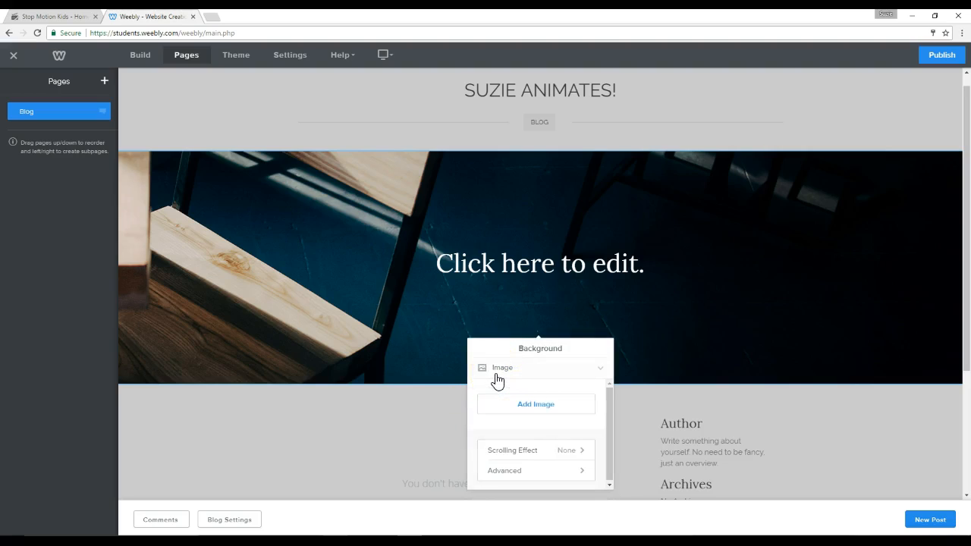
left_click(529, 406)
scroll(500, 355, "down", 10)
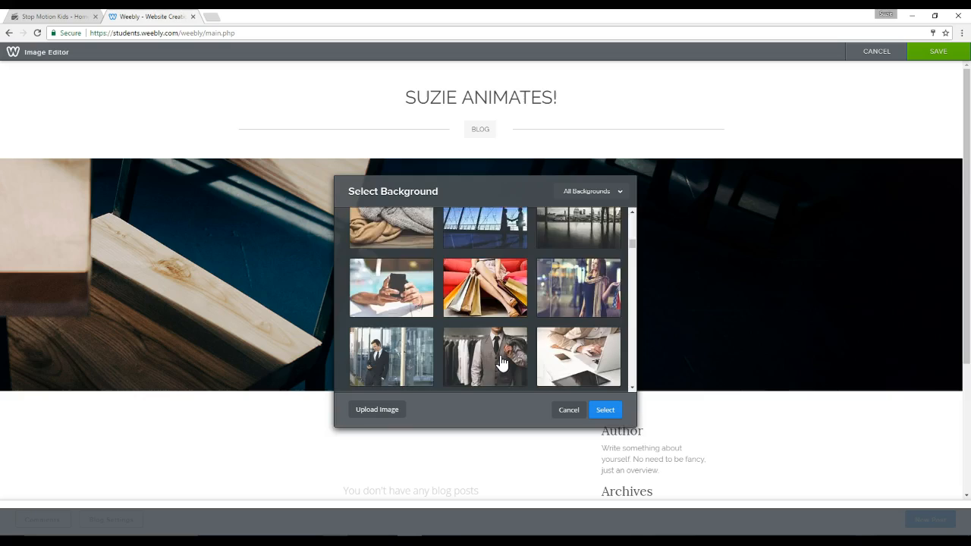
scroll(500, 363, "down", 2)
left_click(581, 191)
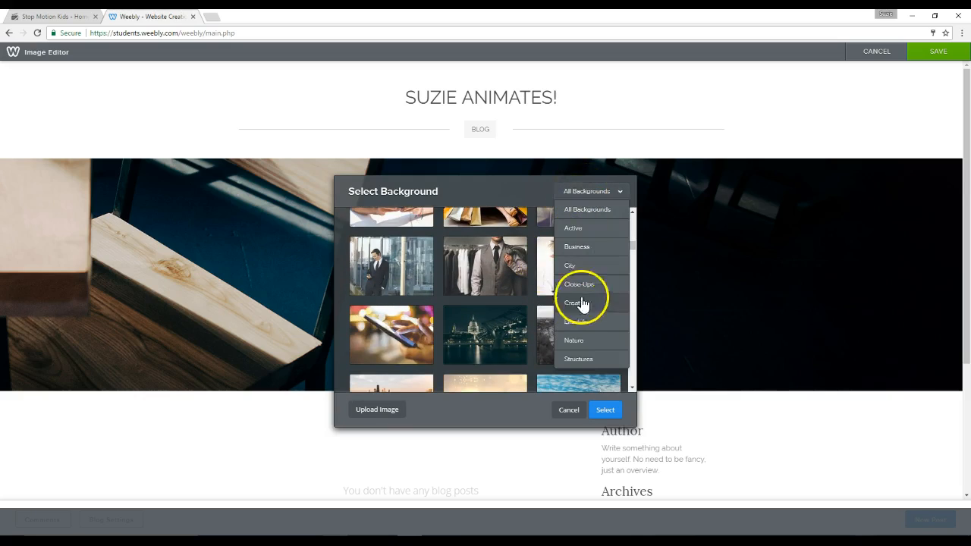
left_click(587, 340)
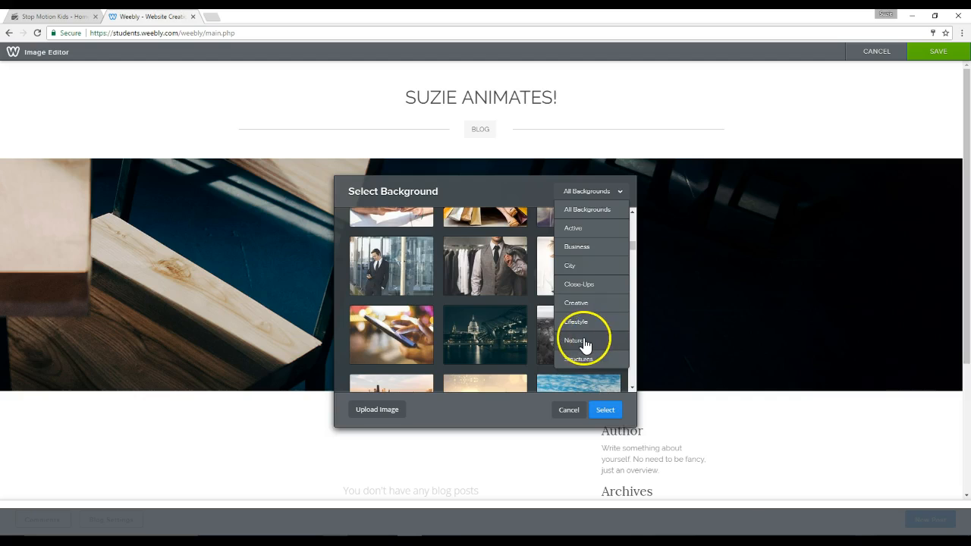
Step: Choose the forest image with sunbeams between the trees as the header background and save it
scroll(477, 285, "down", 3)
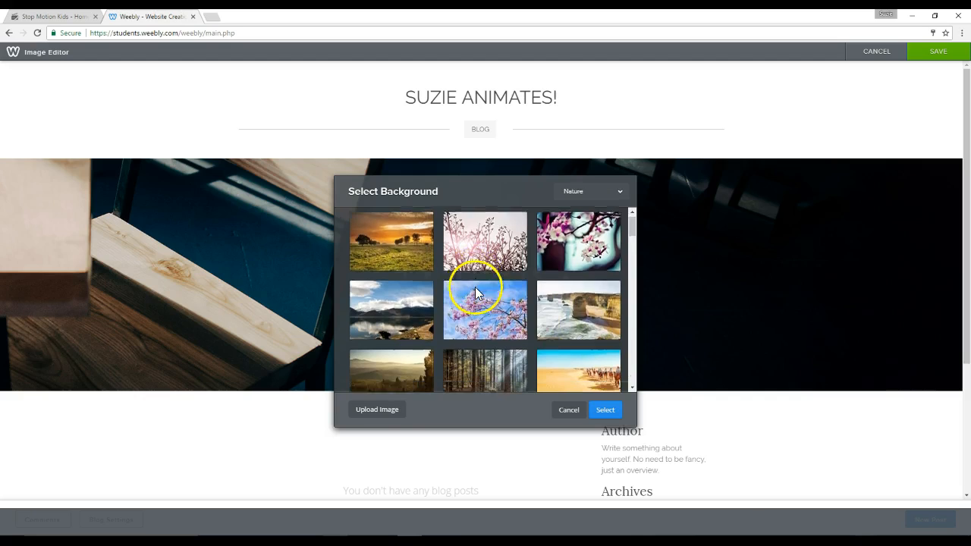
left_click(498, 294)
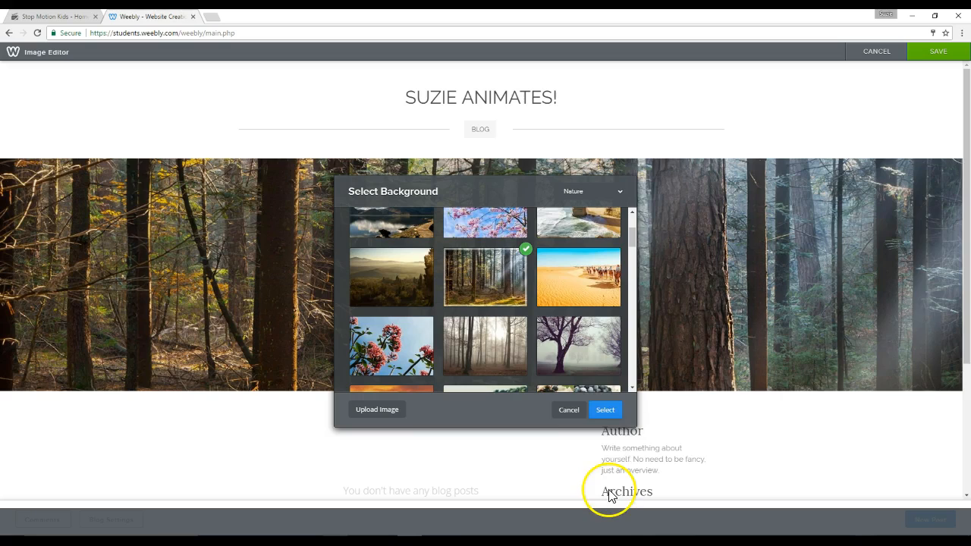
left_click(605, 411)
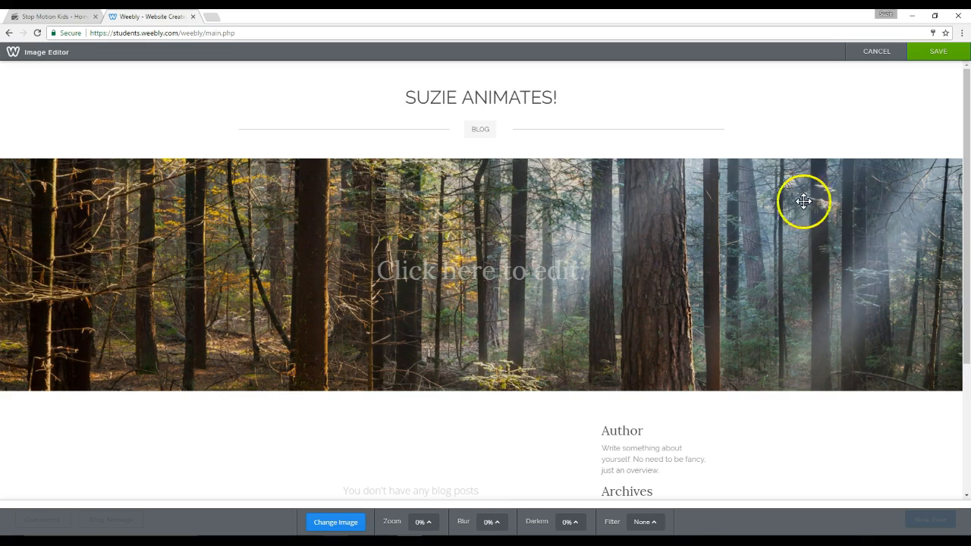
left_click(939, 52)
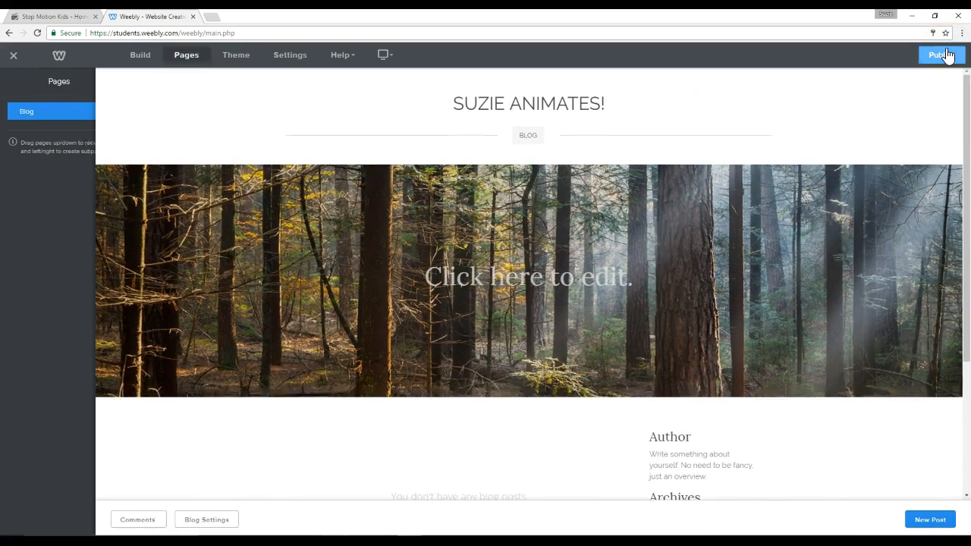
Step: Delete the "Click here to edit." placeholder text element from the header
left_click(565, 284)
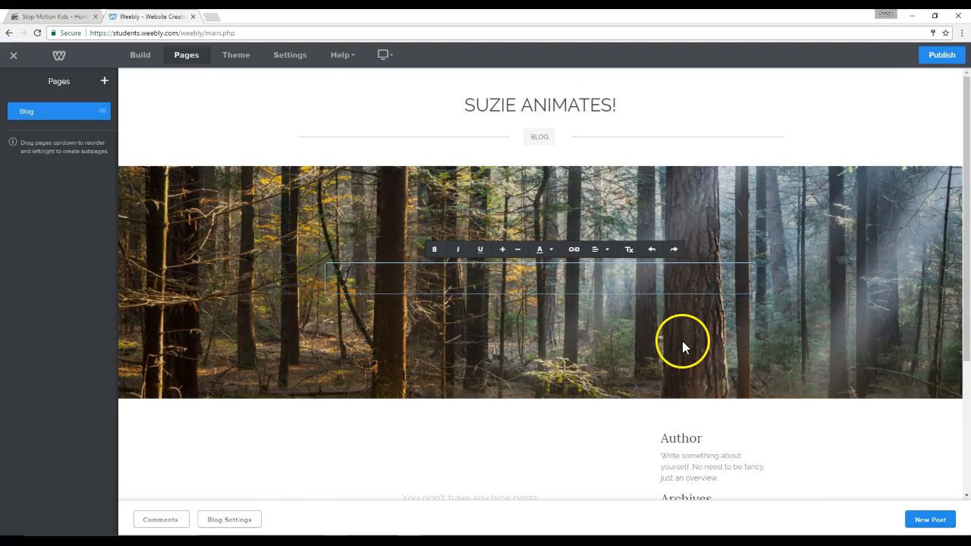
left_click(682, 341)
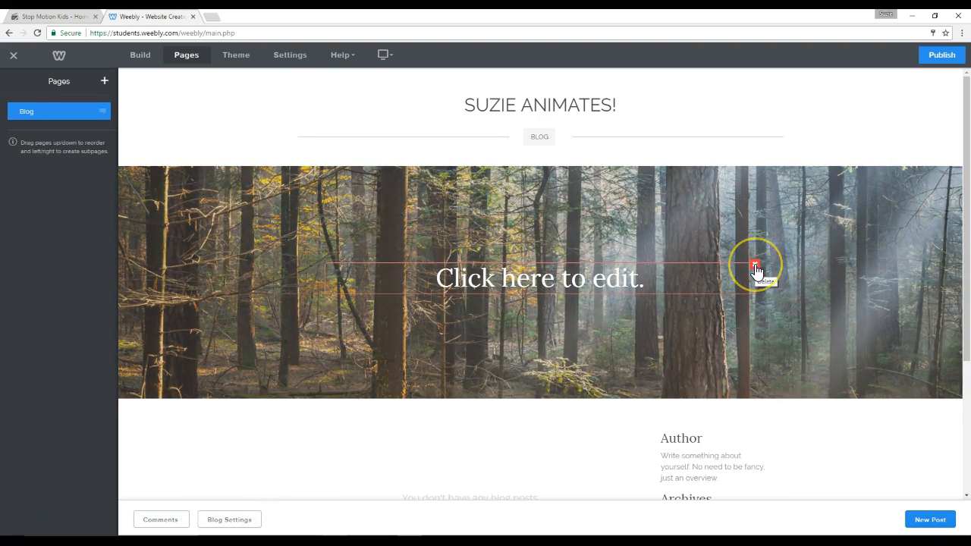
left_click(755, 267)
left_click(742, 218)
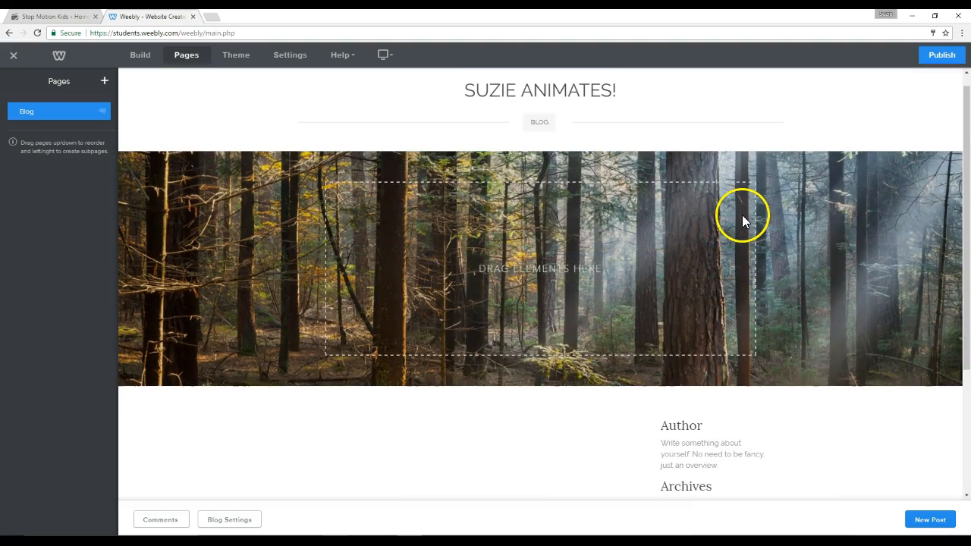
Step: Replace the "Author" heading in the blog sidebar with the student's full name
scroll(493, 345, "down", 3)
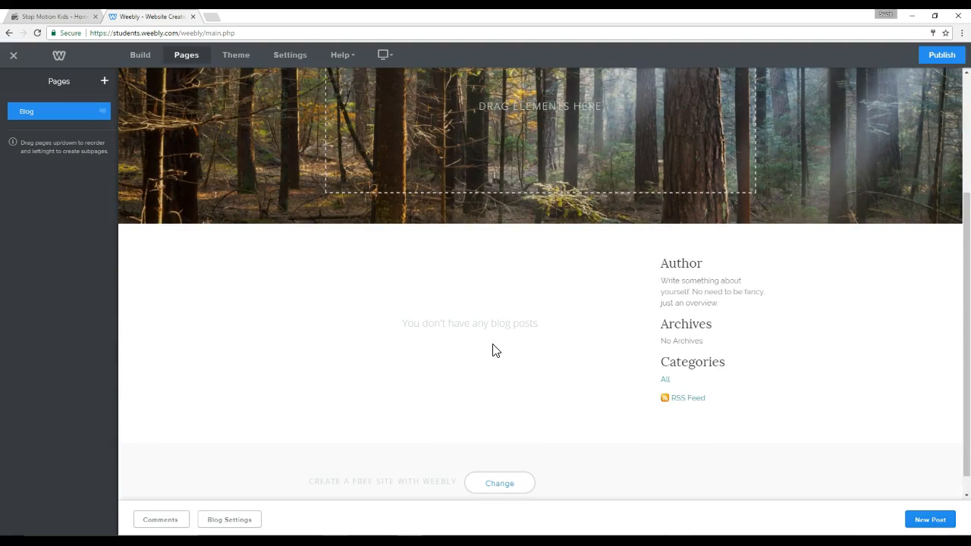
double_click(674, 261)
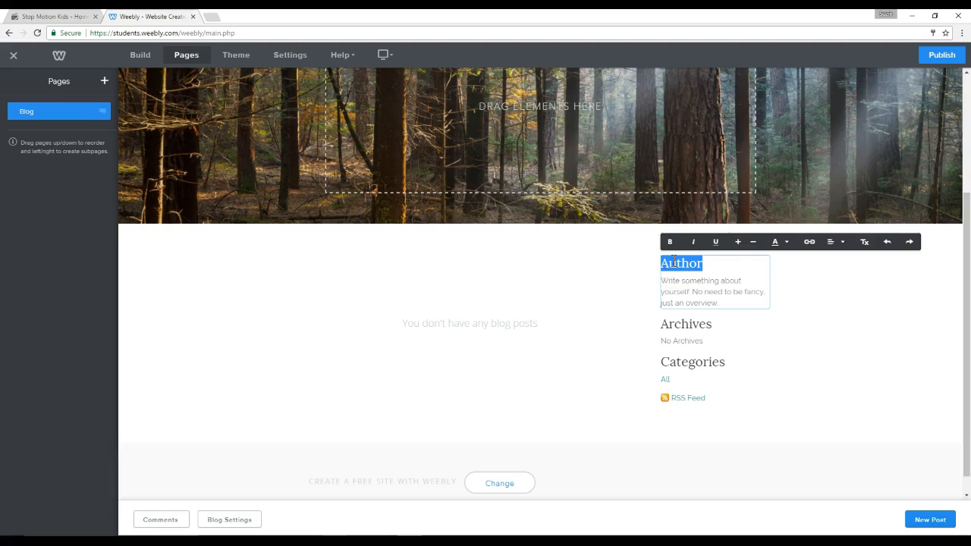
type("Suzie ")
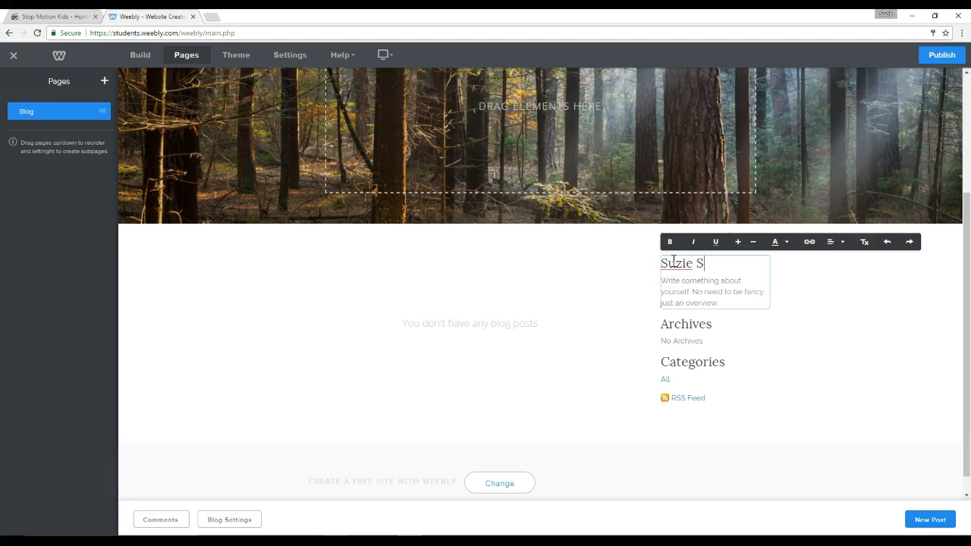
type("Sunshine")
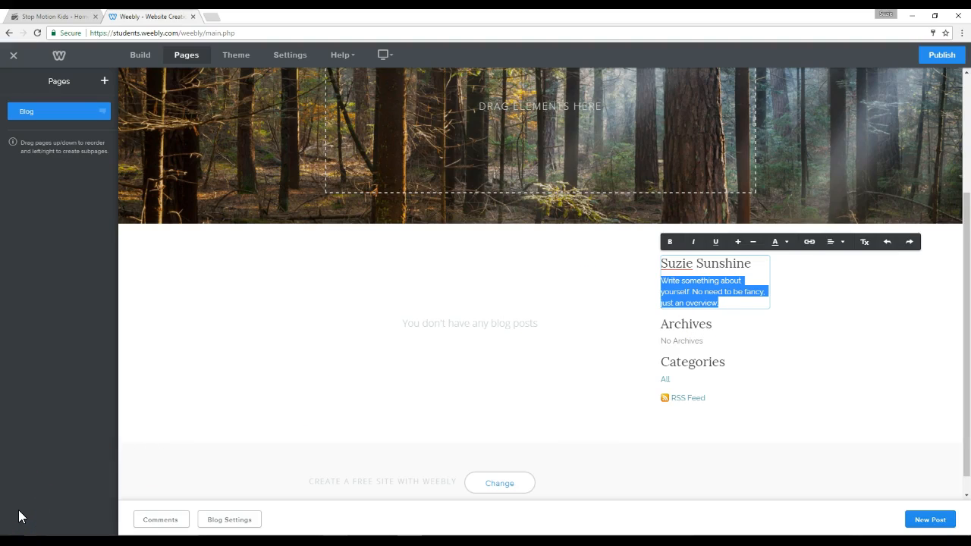
Step: Replace the sidebar's author placeholder text with a short bio covering name, age 10, hobbies, favorite color green, photographer ambition and a welcome to visitors
type("My name is Suzie and I am 10 years old. I like to draw, read and go camping. My favorite color is green and I want to be a photographer when I grow up. Thanks for coming to visit my blog. I can't wait to show you my awesome animations!")
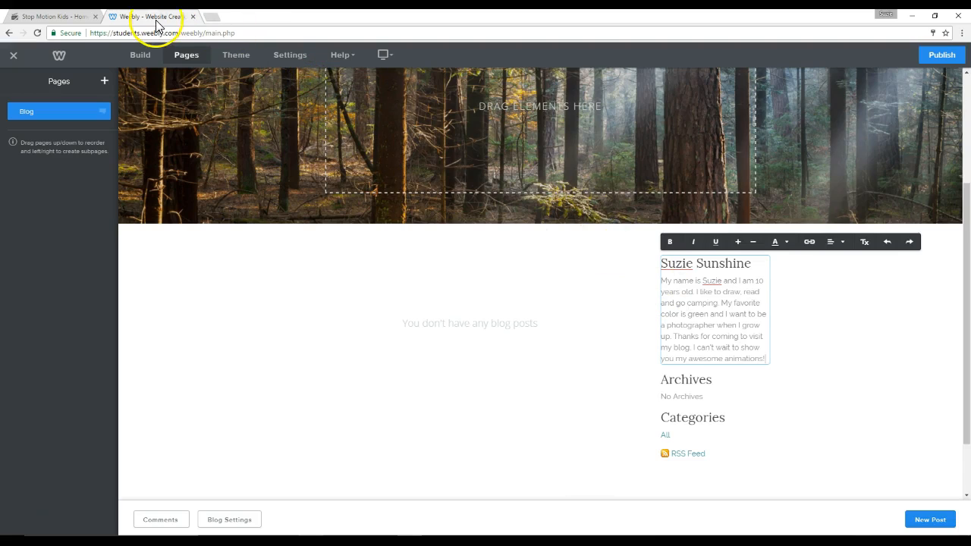
Step: Switch to the Stop Motion Kids class site, open the Headshots page under Photo Gallery and copy the image address of the student's headshot
left_click(52, 18)
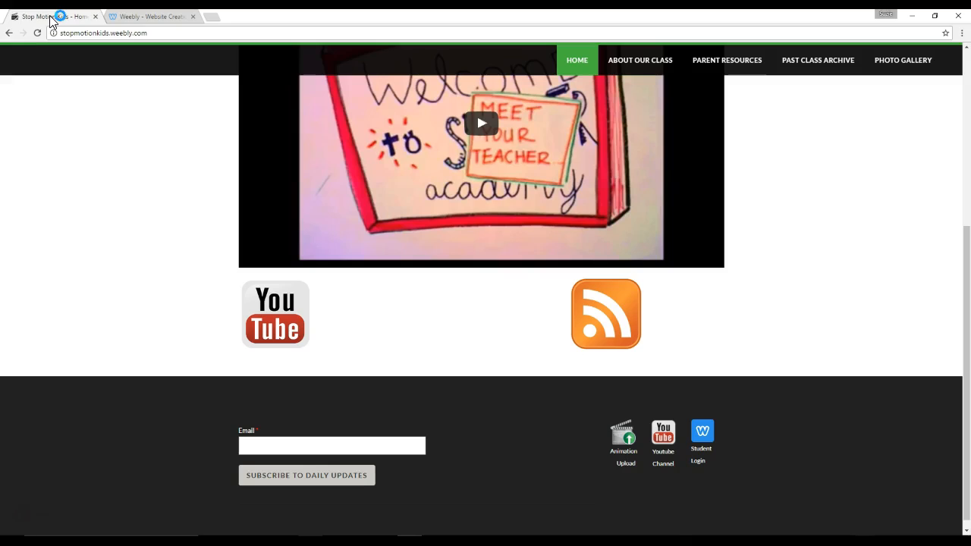
left_click(53, 21)
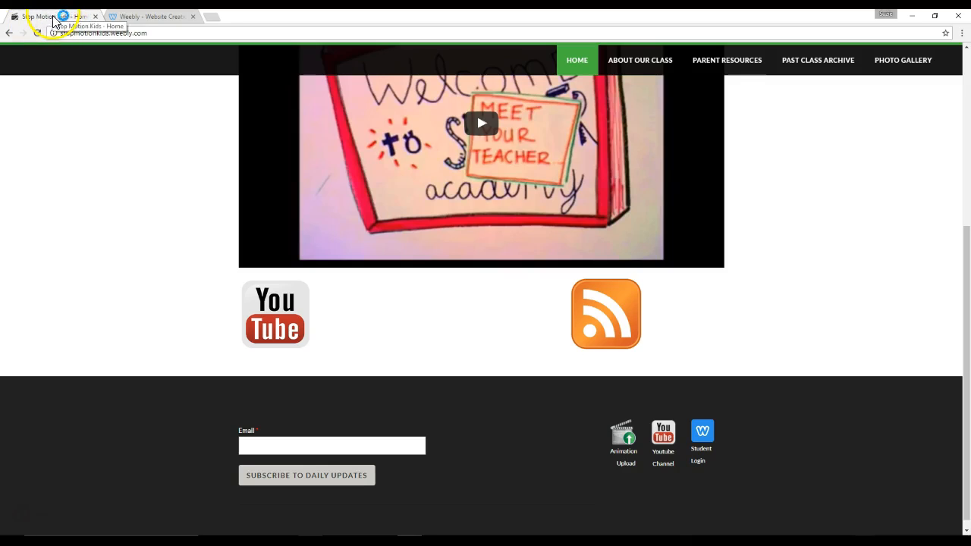
scroll(134, 221, "up", 4)
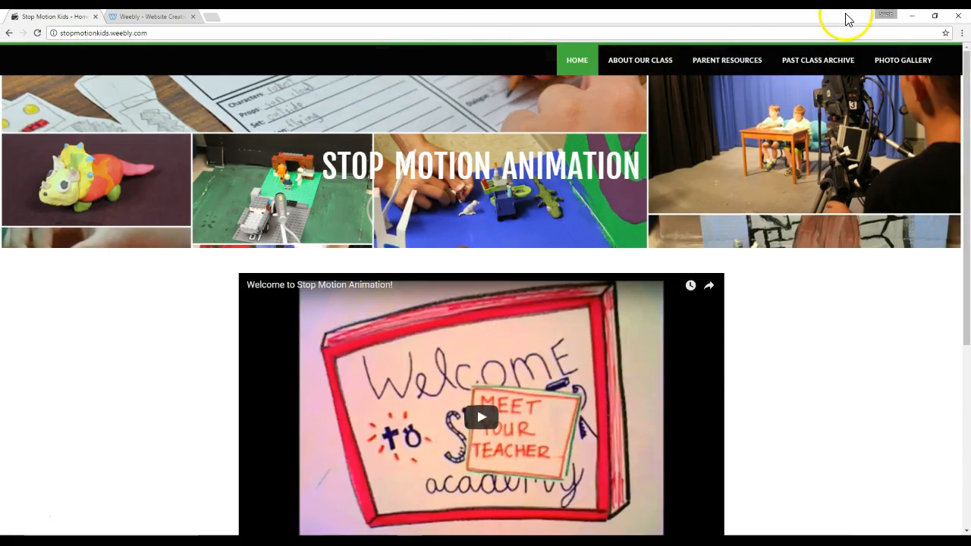
mouse_move(902, 60)
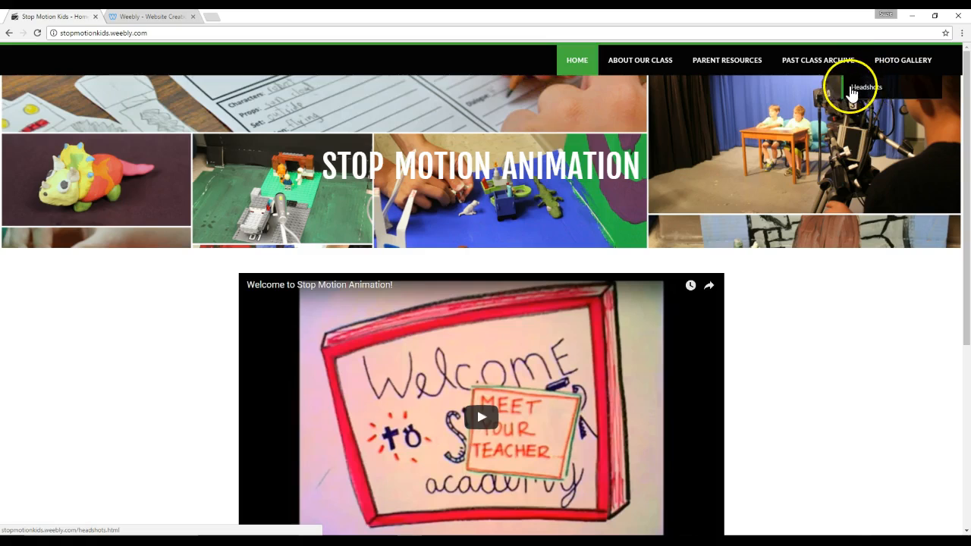
left_click(864, 92)
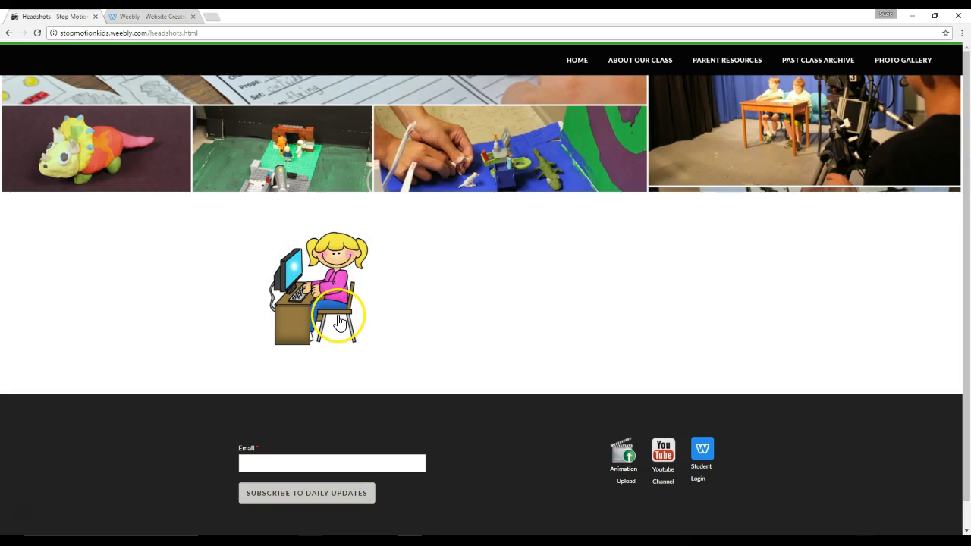
right_click(312, 289)
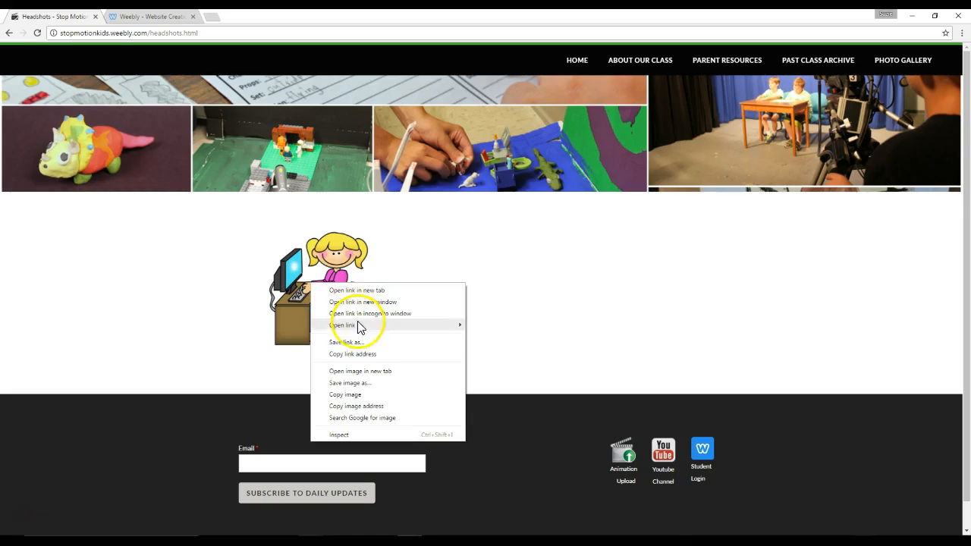
left_click(370, 408)
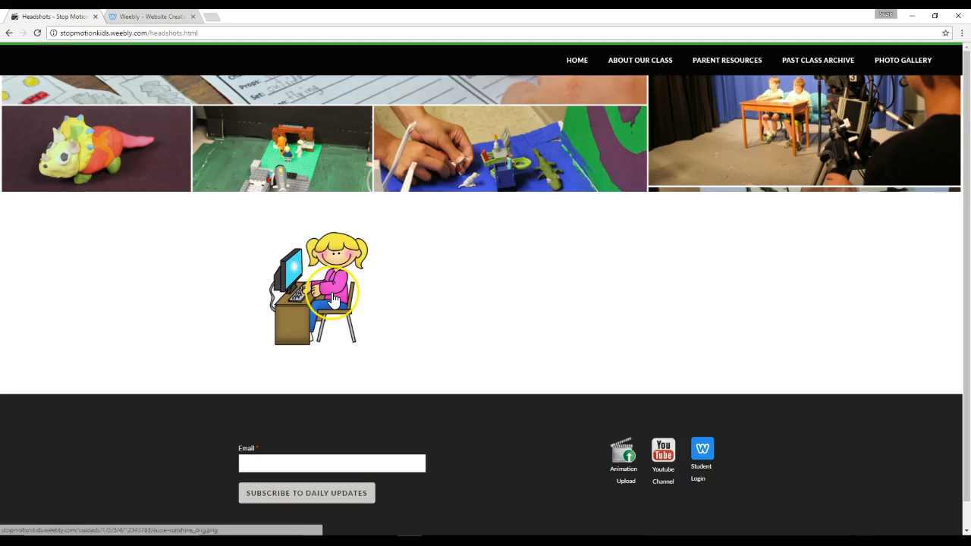
Step: Return to the Weebly editor and place an Image element in the blog sidebar directly above the author's name
left_click(146, 17)
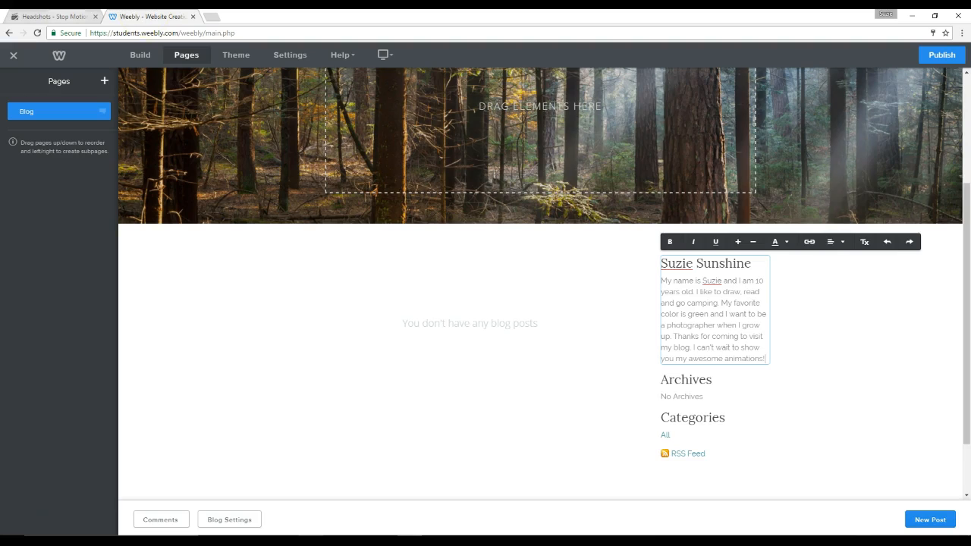
left_click(64, 16)
left_click(140, 17)
left_click(139, 57)
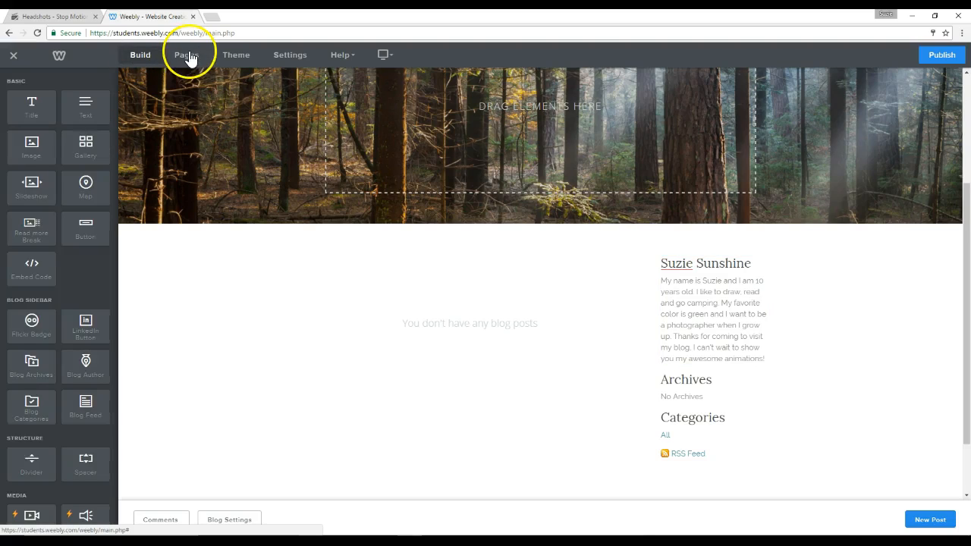
left_click(137, 54)
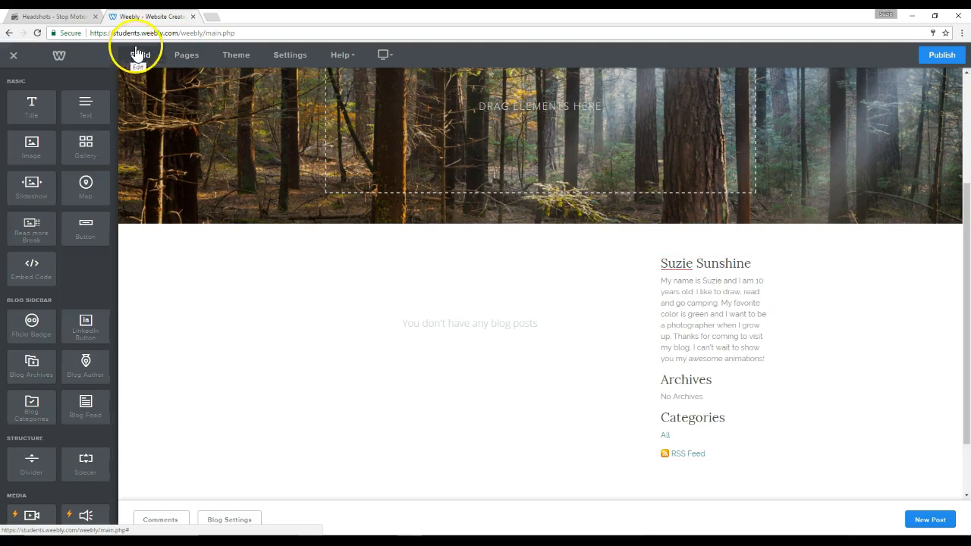
left_click(31, 148)
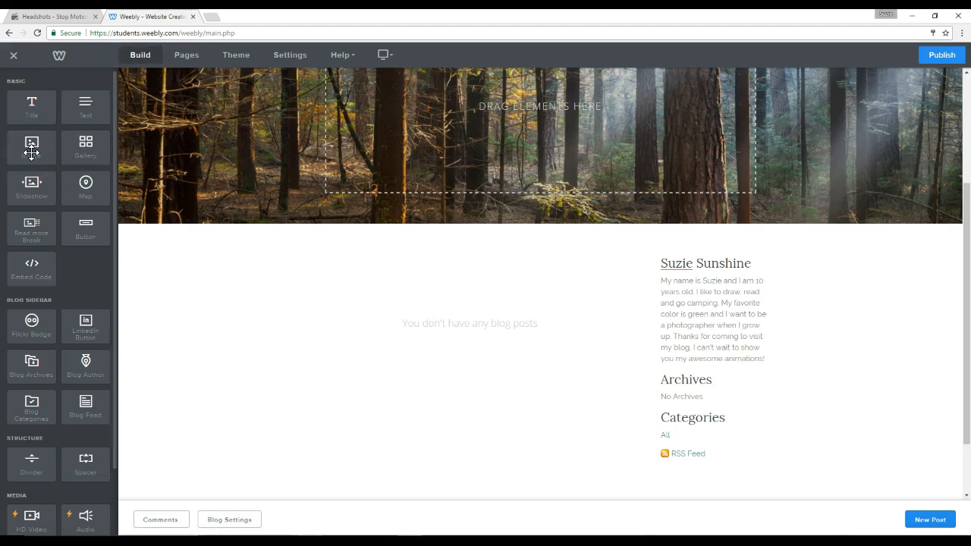
left_click_drag(31, 152, 725, 269)
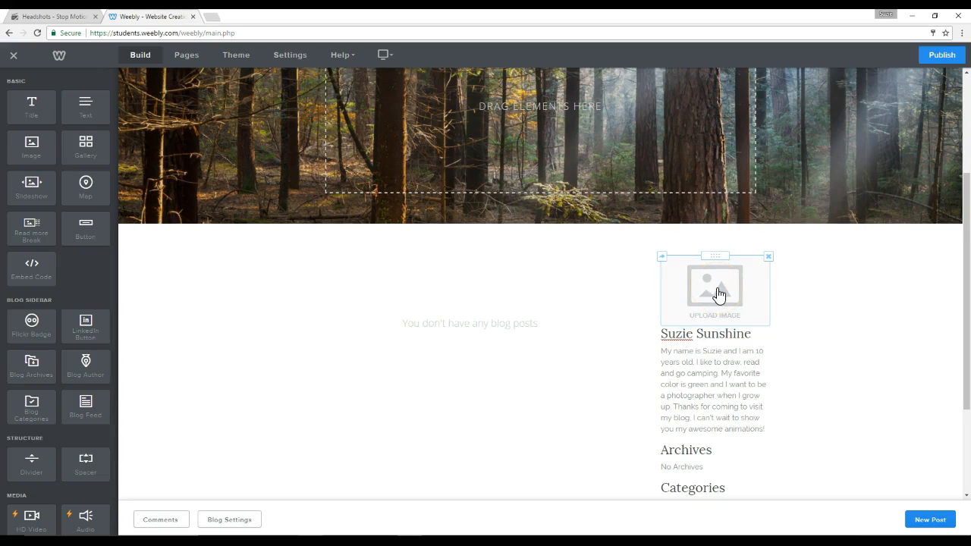
left_click_drag(709, 255, 670, 379)
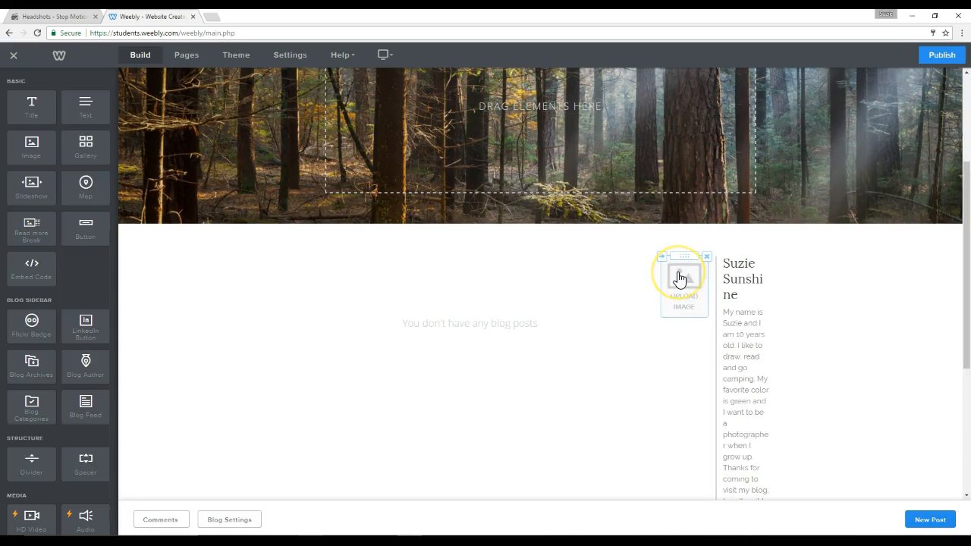
left_click_drag(680, 279, 739, 258)
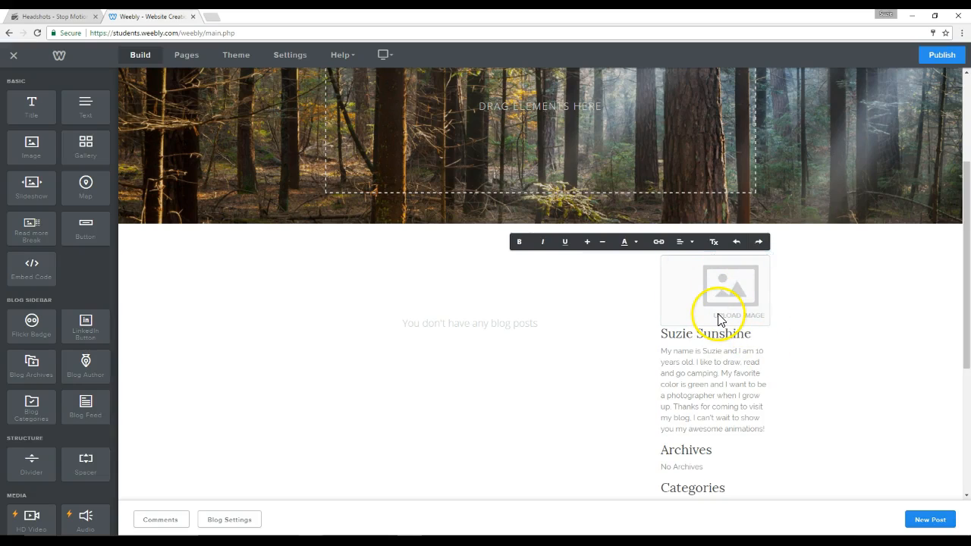
Step: Fill the sidebar's image placeholder with the student's headshot by inserting it from the copied image URL
left_click(743, 286)
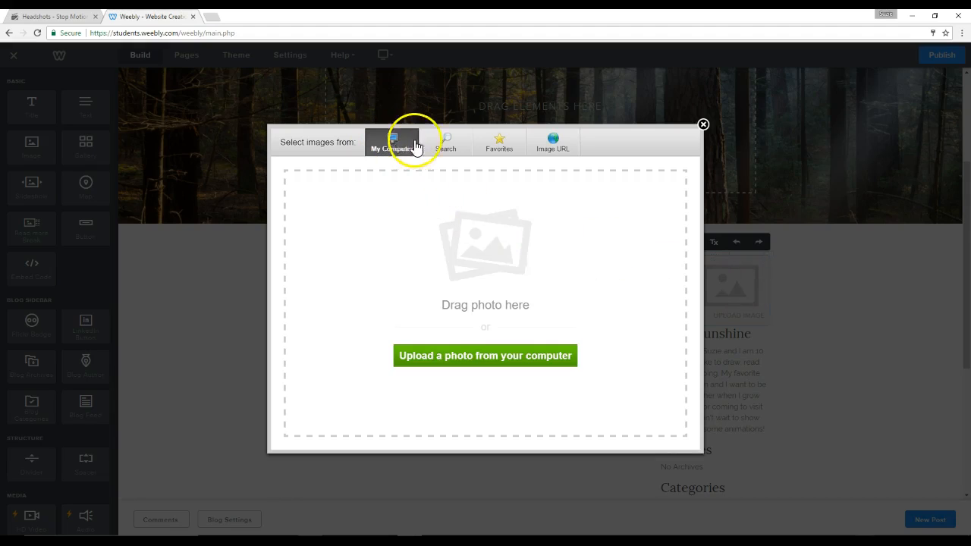
left_click(551, 150)
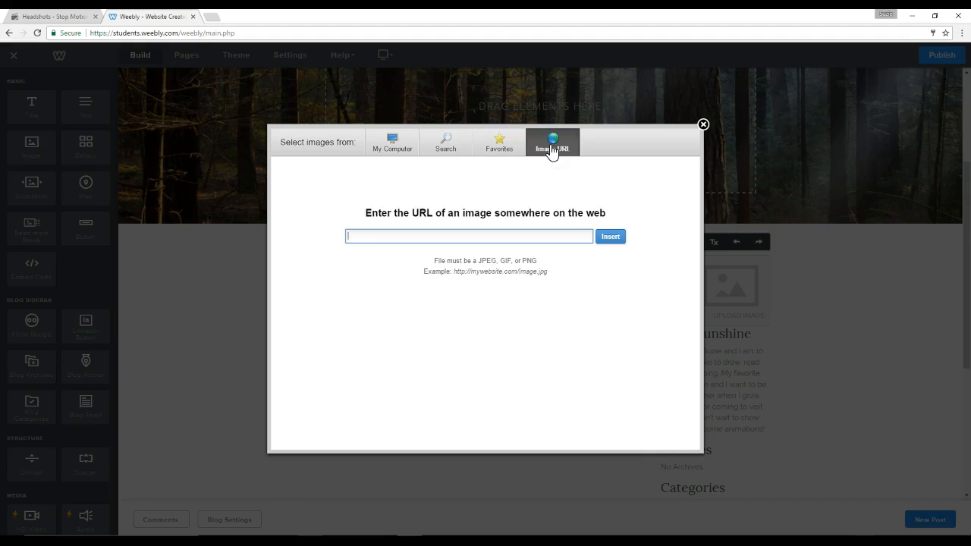
left_click(439, 238)
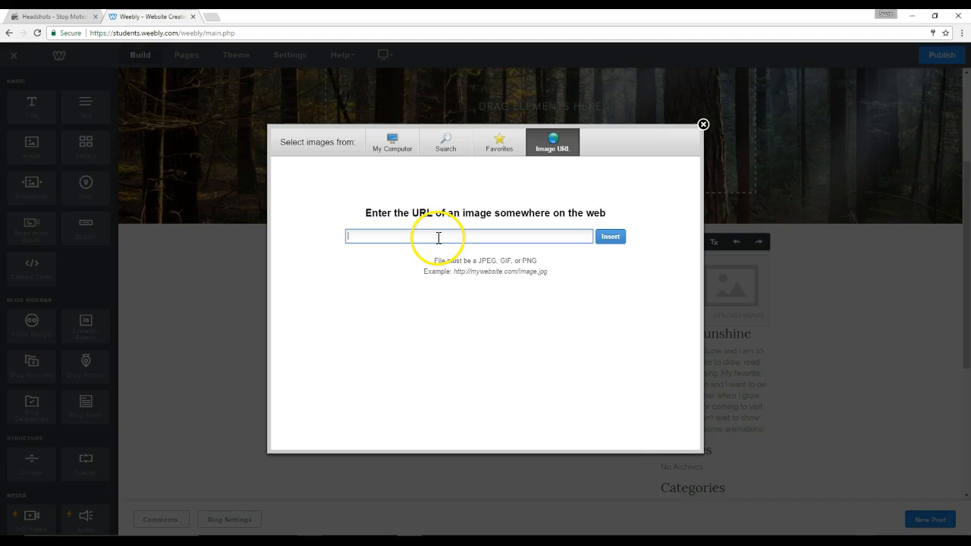
right_click(374, 237)
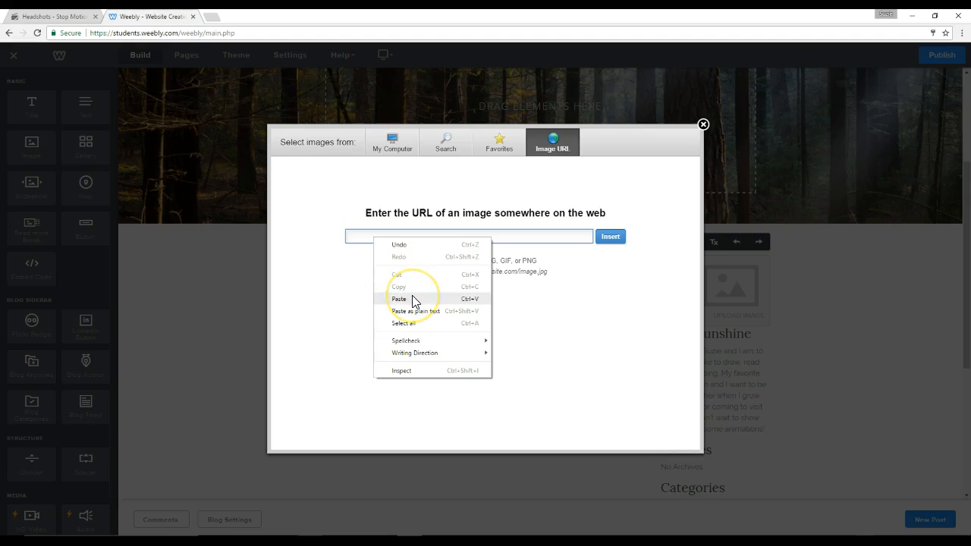
left_click(359, 239)
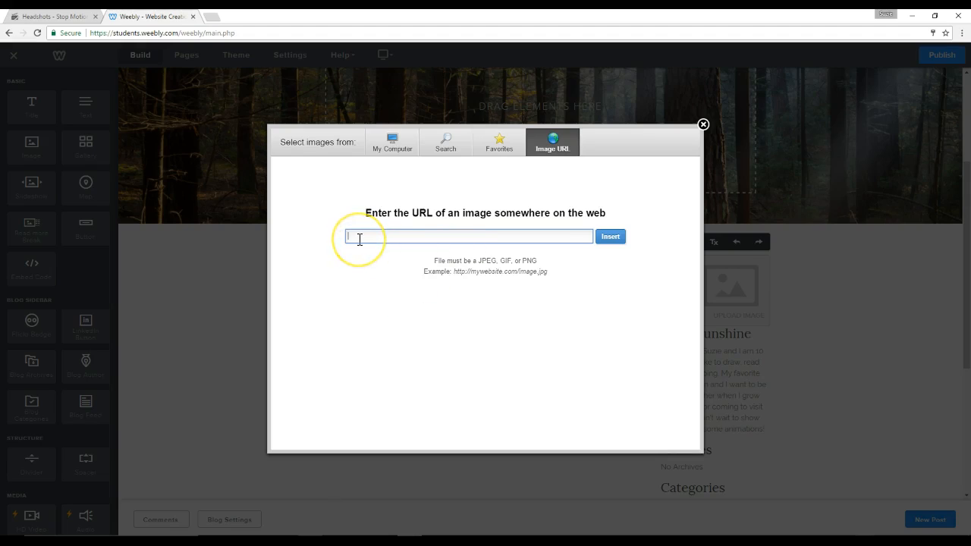
key("ctrl+v")
left_click(614, 239)
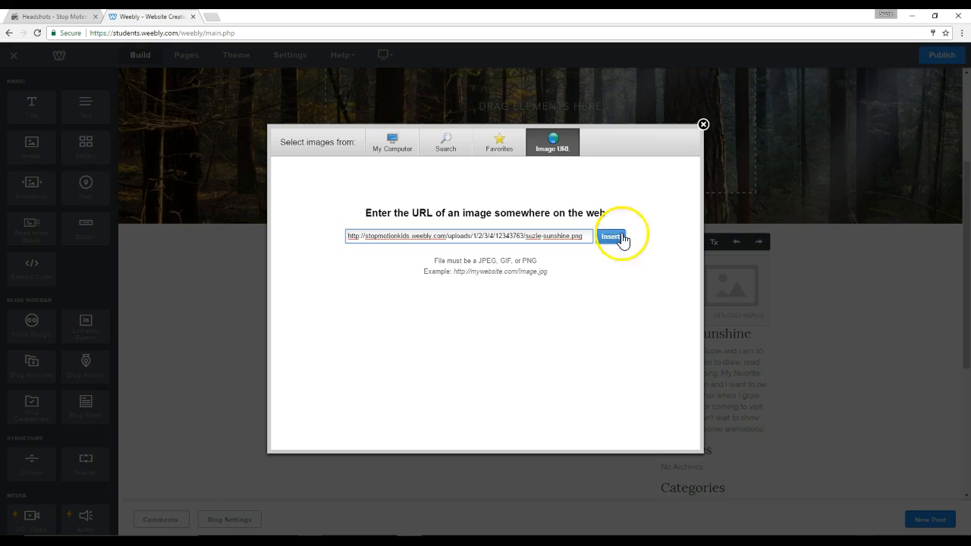
left_click(616, 241)
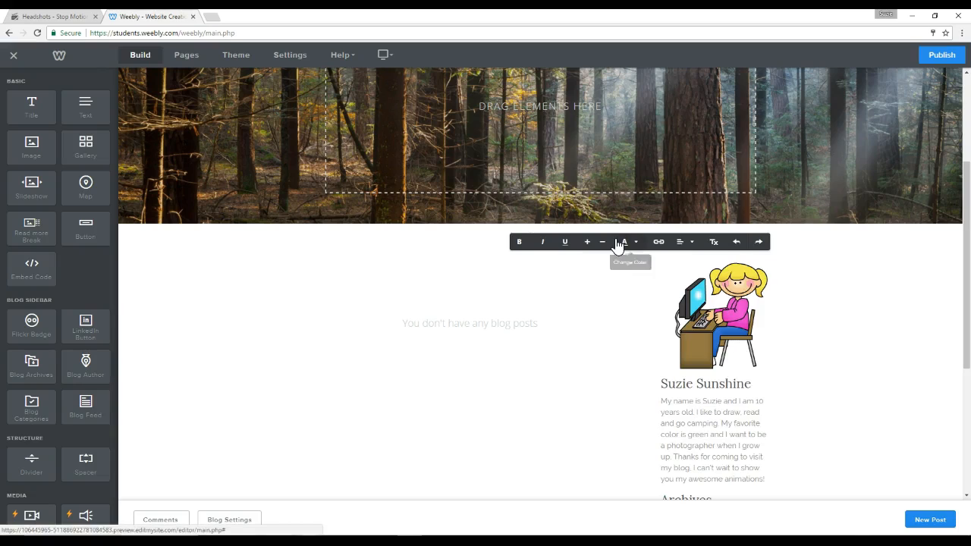
Step: Check the header and author sidebar of the blog page and publish the website
left_click(525, 412)
scroll(525, 416, "down", 3)
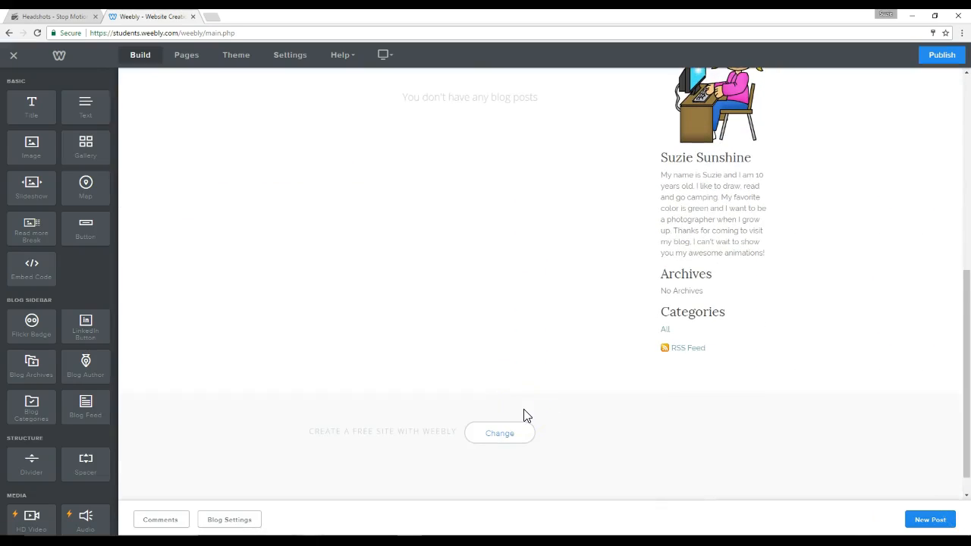
scroll(527, 415, "up", 5)
scroll(527, 415, "up", 1)
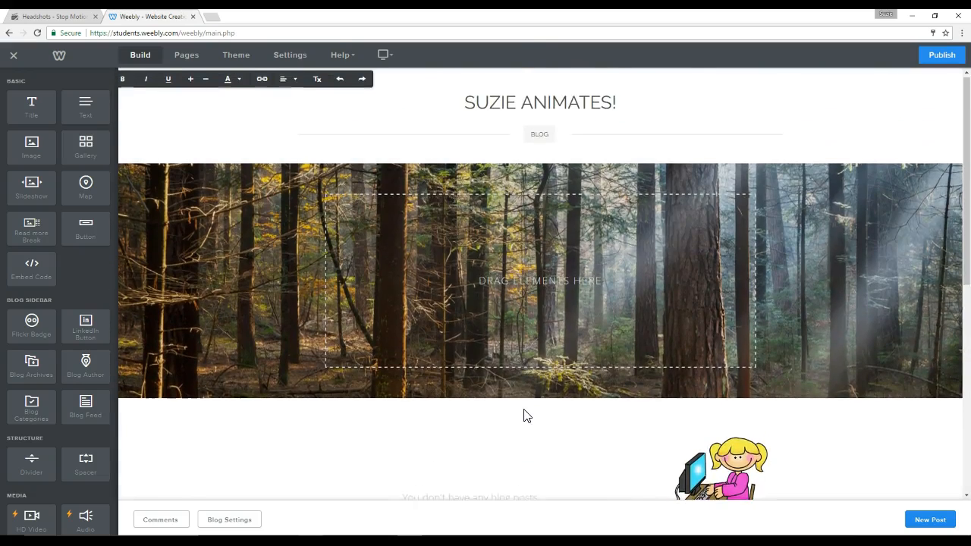
scroll(527, 416, "down", 1)
scroll(527, 416, "up", 1)
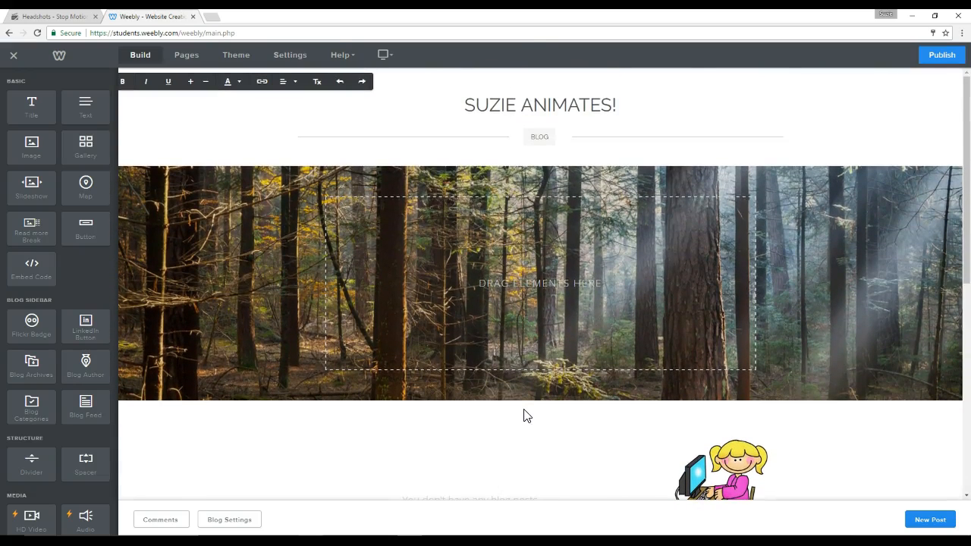
scroll(527, 416, "down", 1)
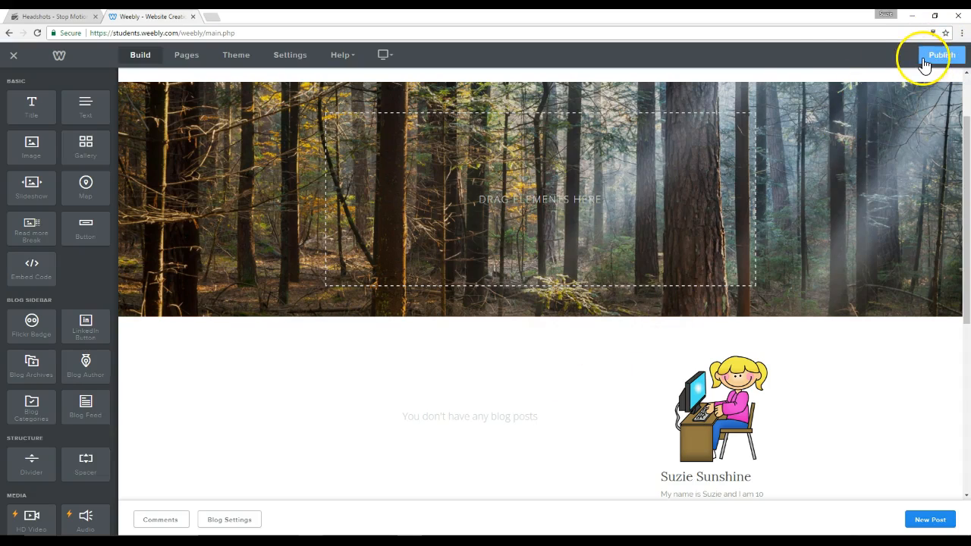
left_click(942, 61)
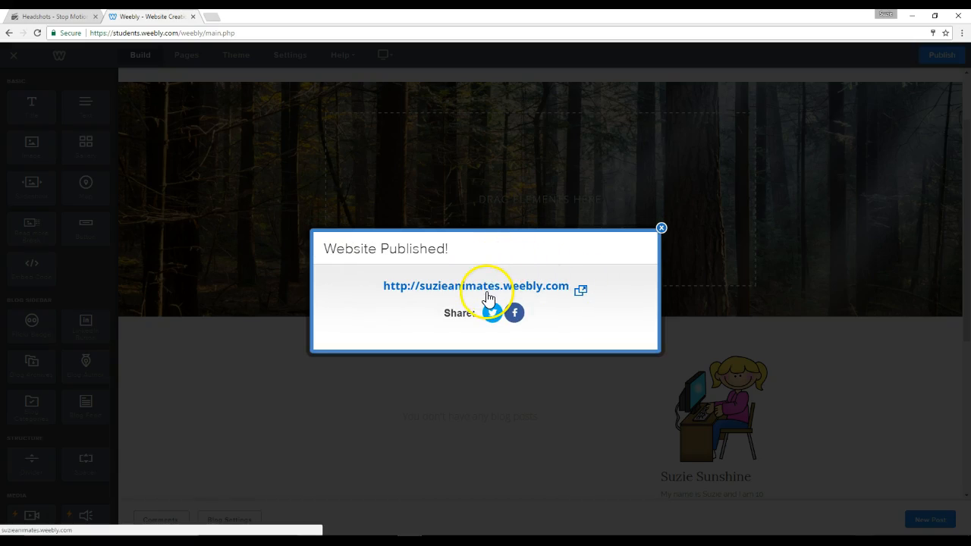
Step: Open the published blog from its link, enter the site password and review the live header and author sidebar
left_click(440, 290)
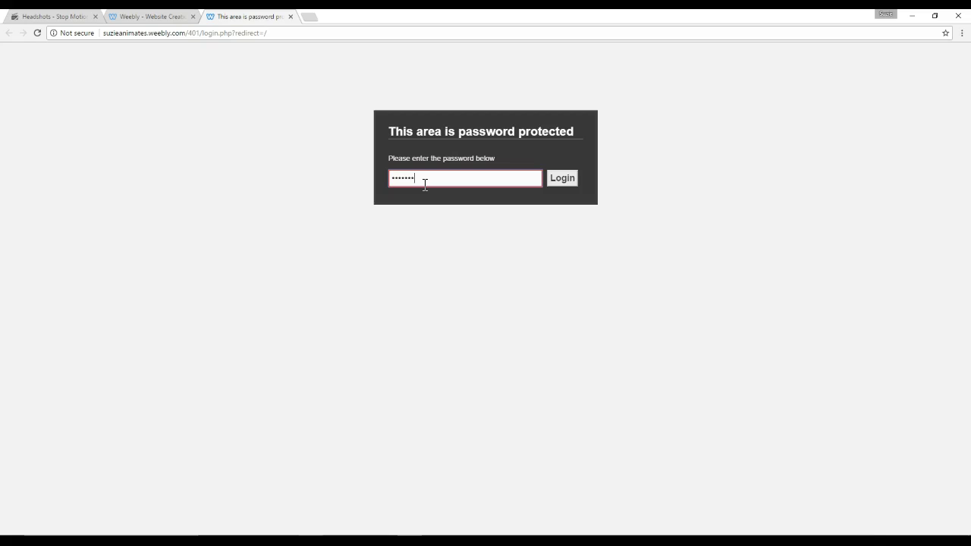
left_click(497, 179)
left_click(553, 182)
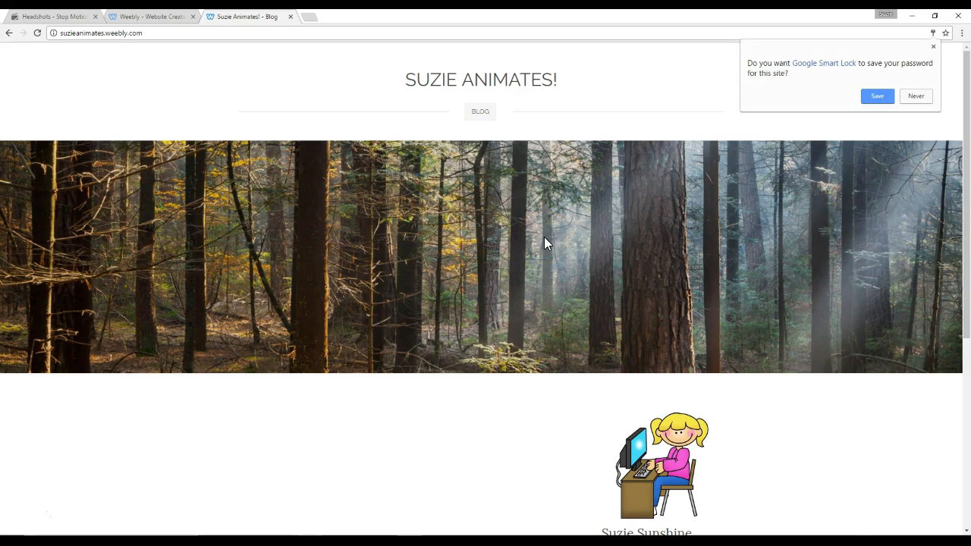
scroll(663, 347, "down", 3)
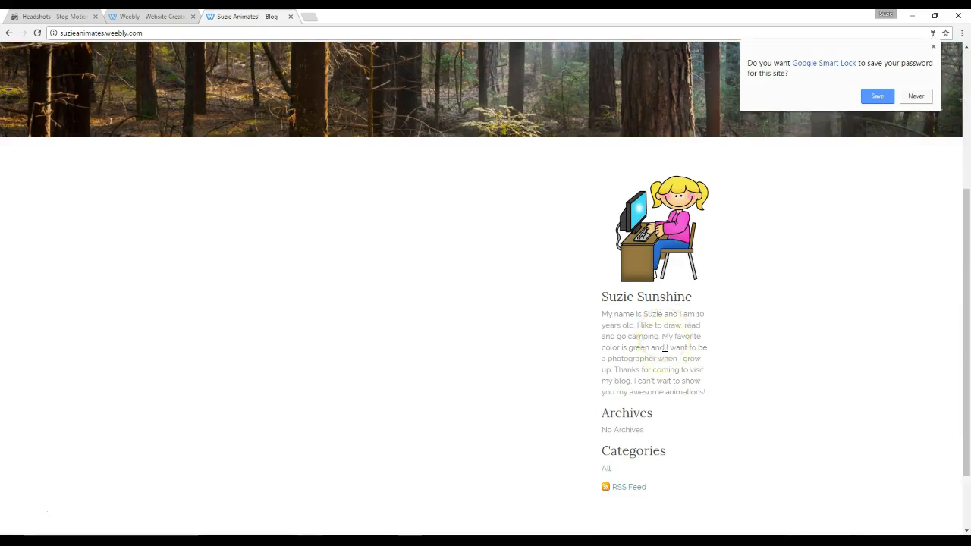
scroll(664, 349, "down", 1)
scroll(665, 351, "up", 4)
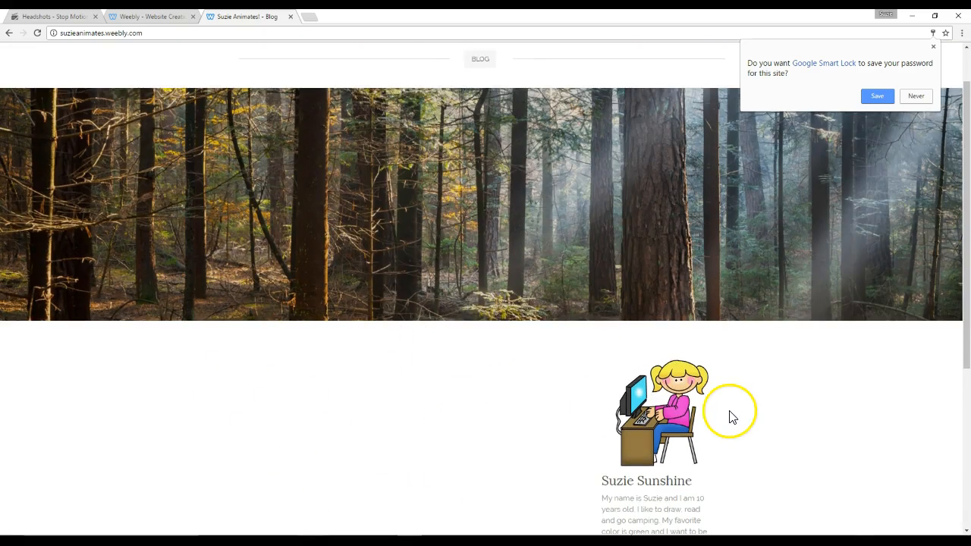
scroll(730, 417, "up", 1)
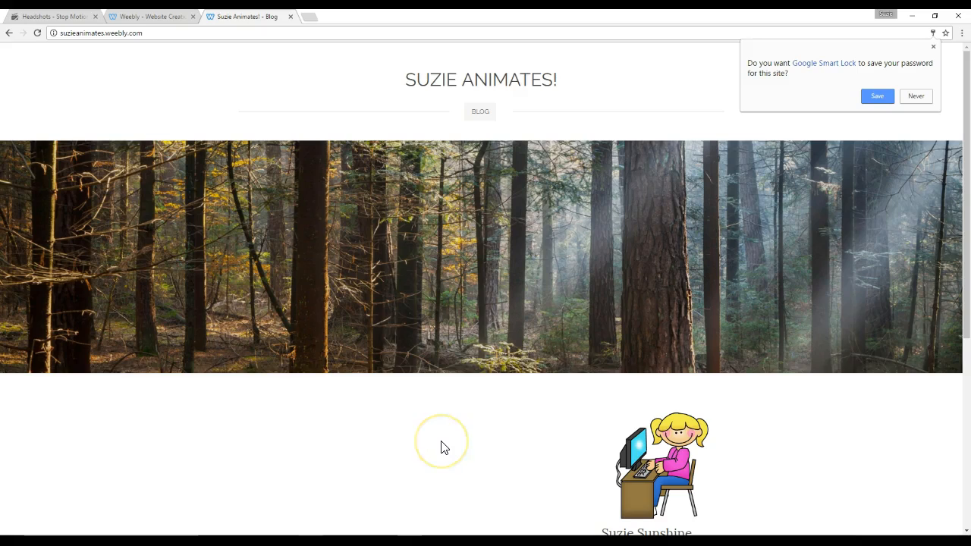